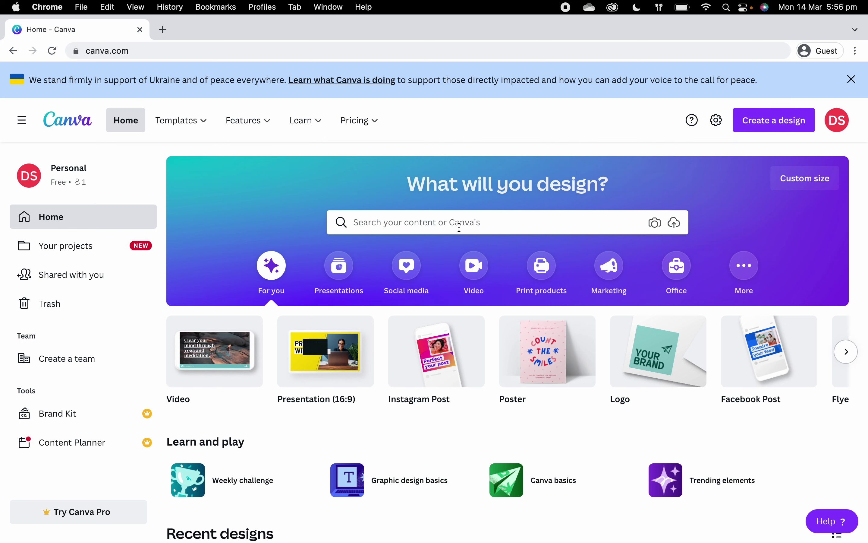
Step: Create a blank Instagram Post design, then dismiss the Design together tip and Share panel
{"action": "left_click", "coordinate": [765, 126]}
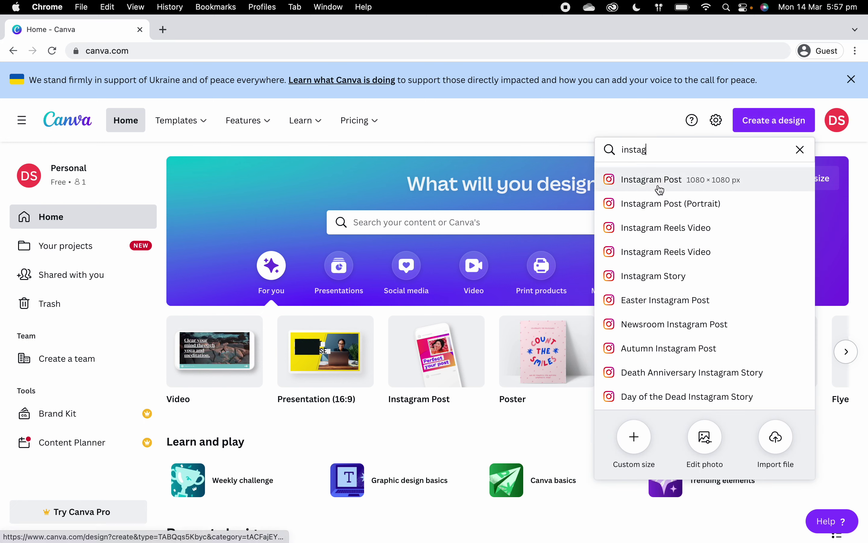
{"action": "left_click", "coordinate": [651, 151]}
{"action": "type", "text": "r"}
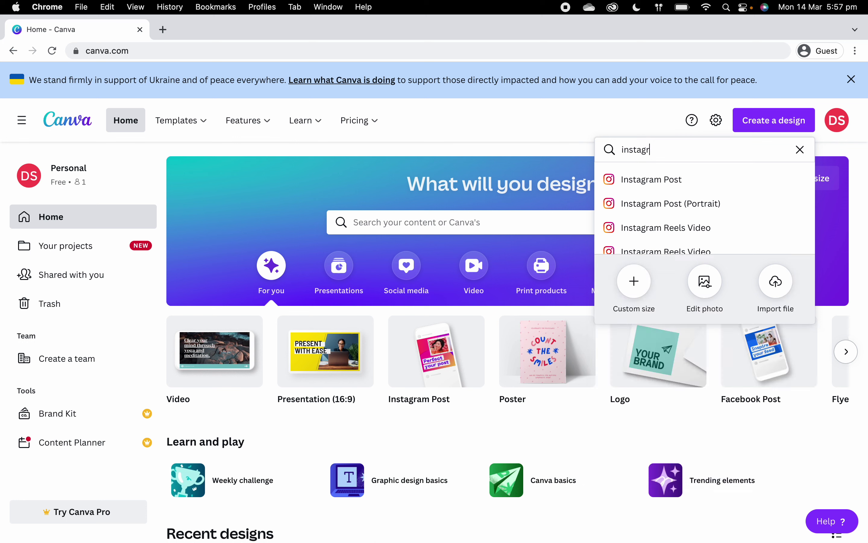
{"action": "type", "text": "am post"}
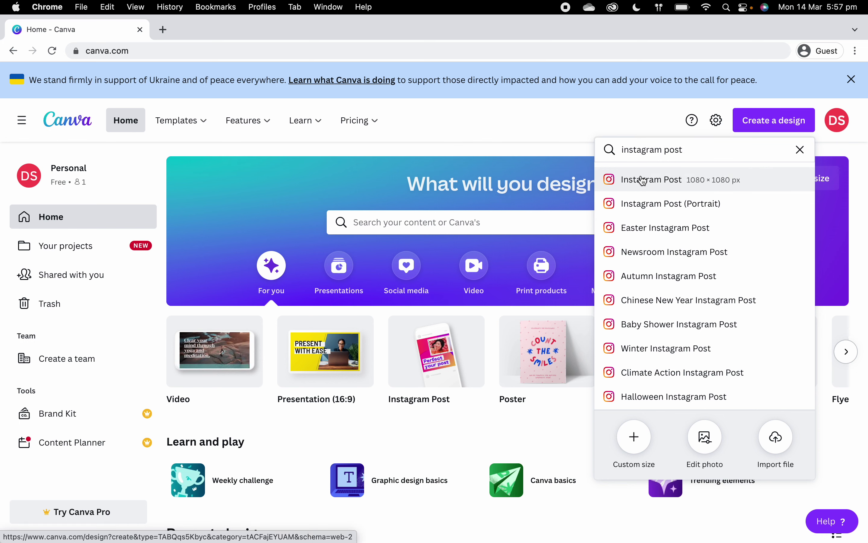
{"action": "left_click", "coordinate": [643, 180]}
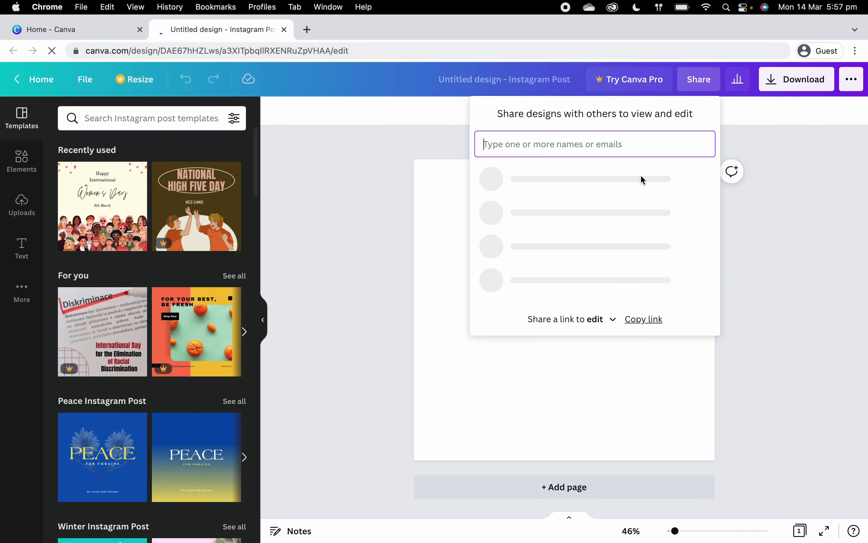
{"action": "left_click", "coordinate": [440, 219]}
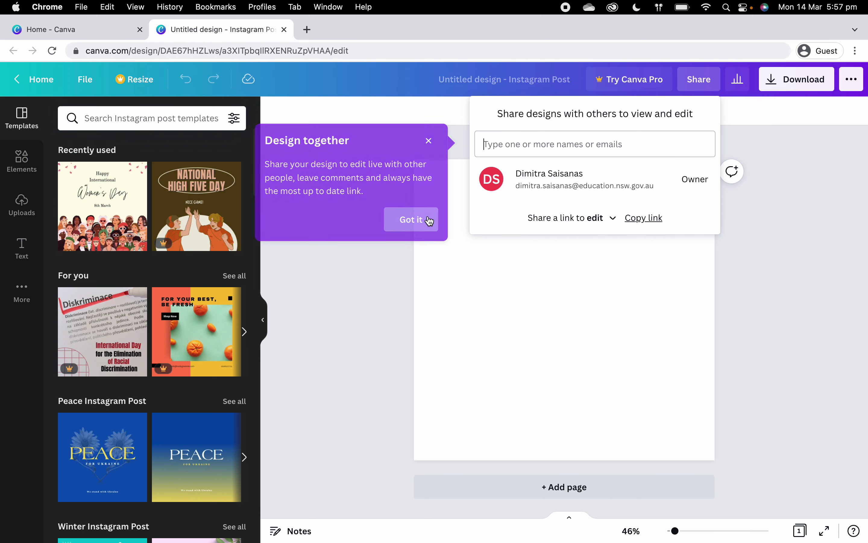
{"action": "left_click", "coordinate": [355, 367]}
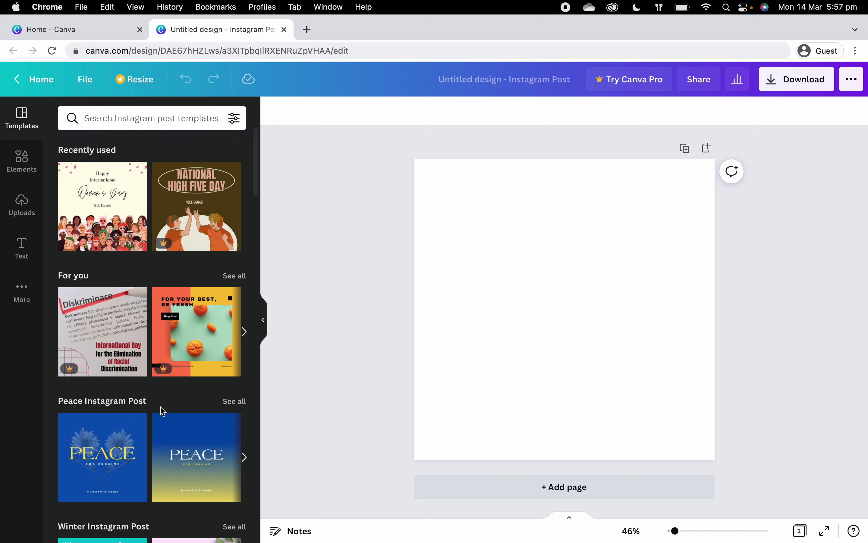
Step: Try the travel blog template, then apply the Spring Flower Festival 2022 template instead
{"action": "scroll", "coordinate": [162, 410], "scroll_direction": "down", "scroll_amount": 7}
{"action": "scroll", "coordinate": [162, 410], "scroll_direction": "down", "scroll_amount": 2}
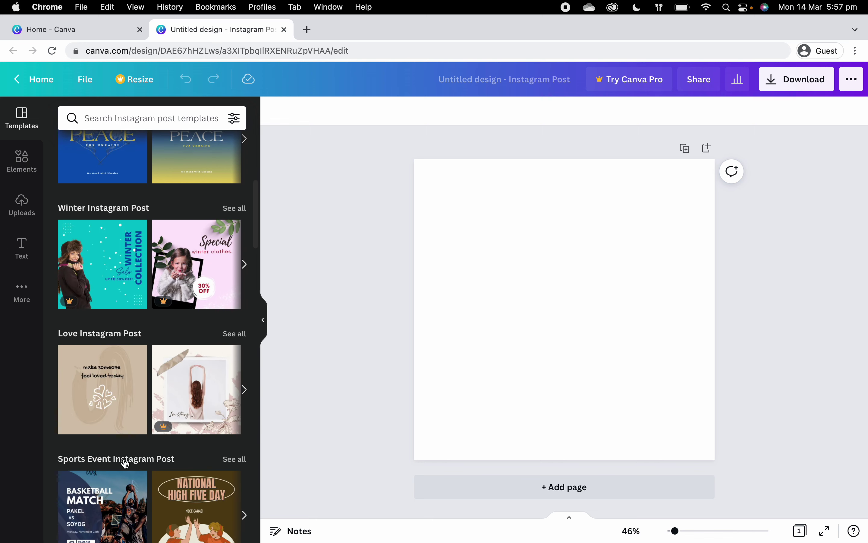
{"action": "scroll", "coordinate": [122, 461], "scroll_direction": "down", "scroll_amount": 10}
{"action": "scroll", "coordinate": [126, 463], "scroll_direction": "down", "scroll_amount": 8}
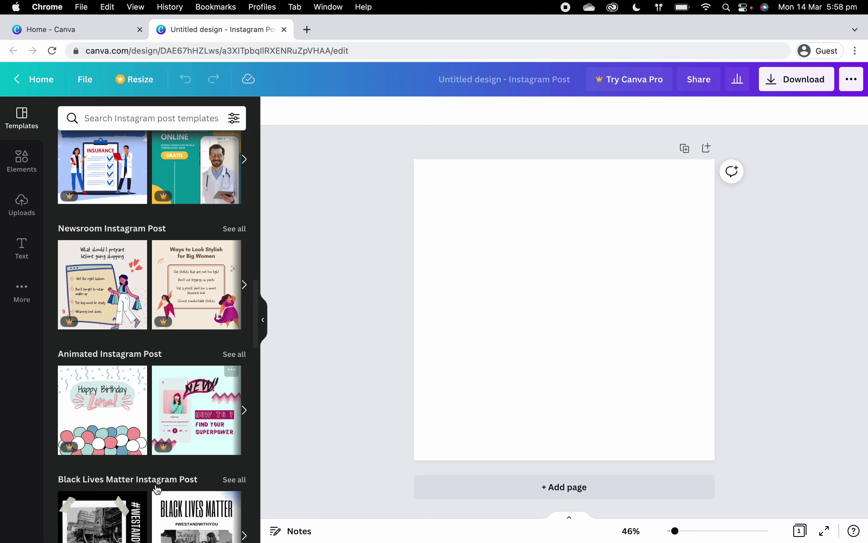
{"action": "scroll", "coordinate": [135, 480], "scroll_direction": "down", "scroll_amount": 4}
{"action": "scroll", "coordinate": [134, 480], "scroll_direction": "down", "scroll_amount": 4}
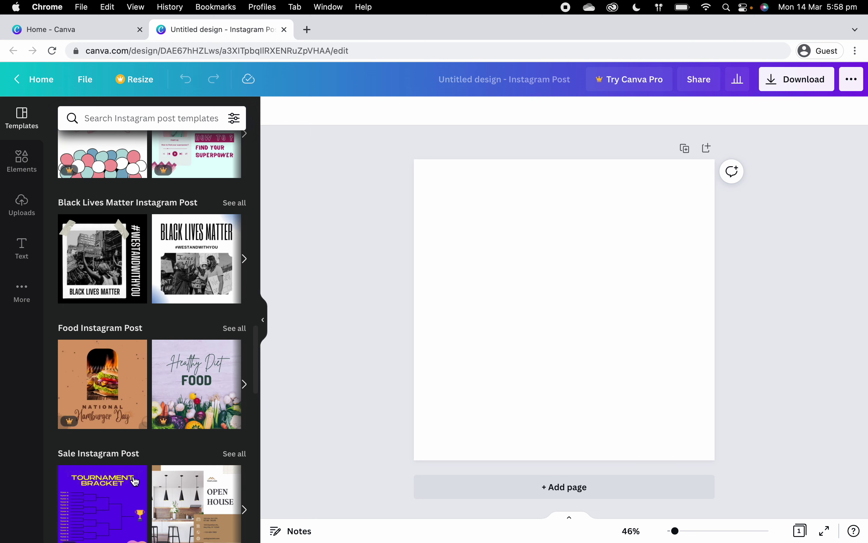
{"action": "scroll", "coordinate": [135, 481], "scroll_direction": "down", "scroll_amount": 5}
{"action": "scroll", "coordinate": [135, 480], "scroll_direction": "down", "scroll_amount": 7}
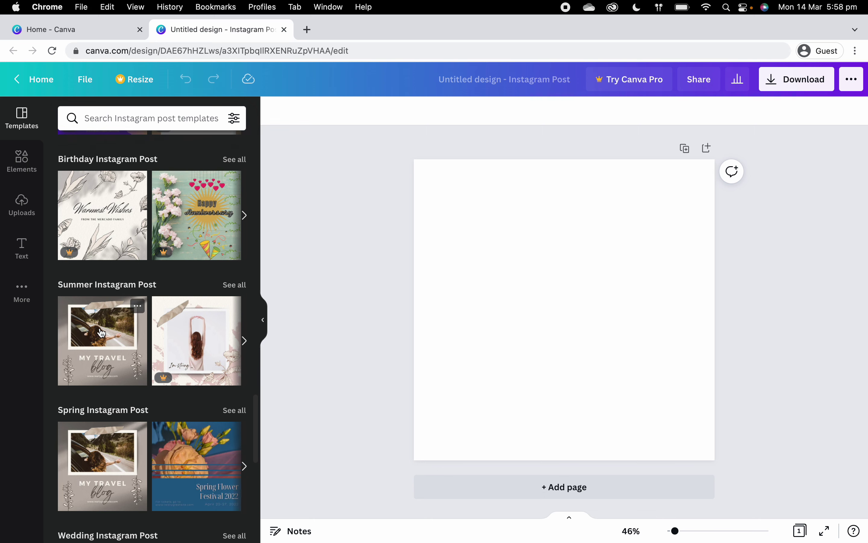
{"action": "left_click", "coordinate": [102, 333]}
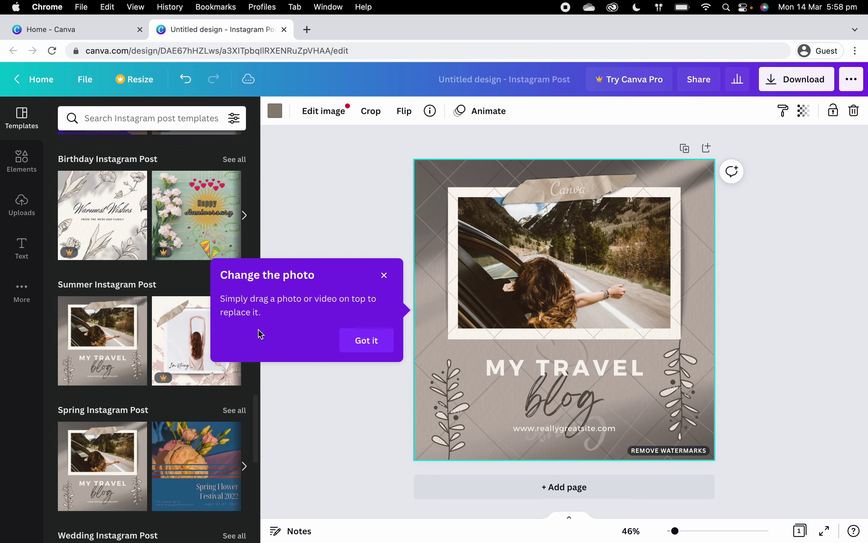
{"action": "left_click", "coordinate": [360, 350]}
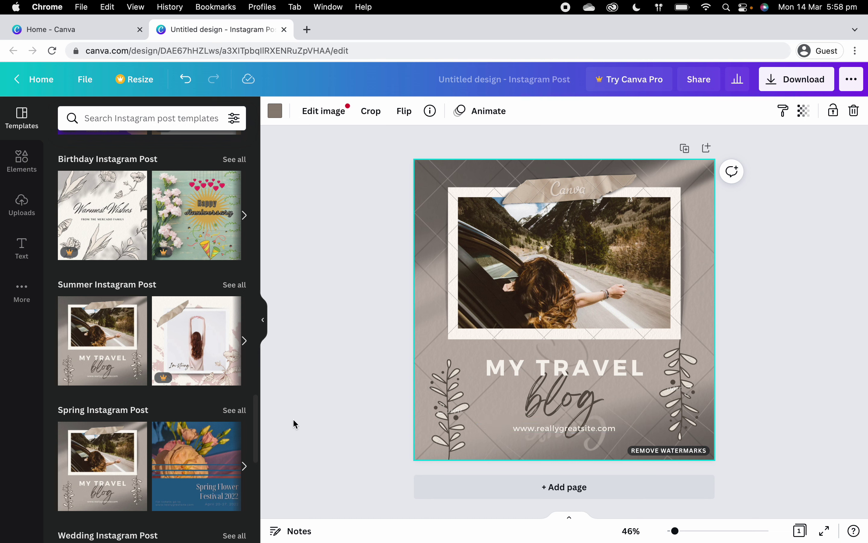
{"action": "left_click", "coordinate": [184, 474]}
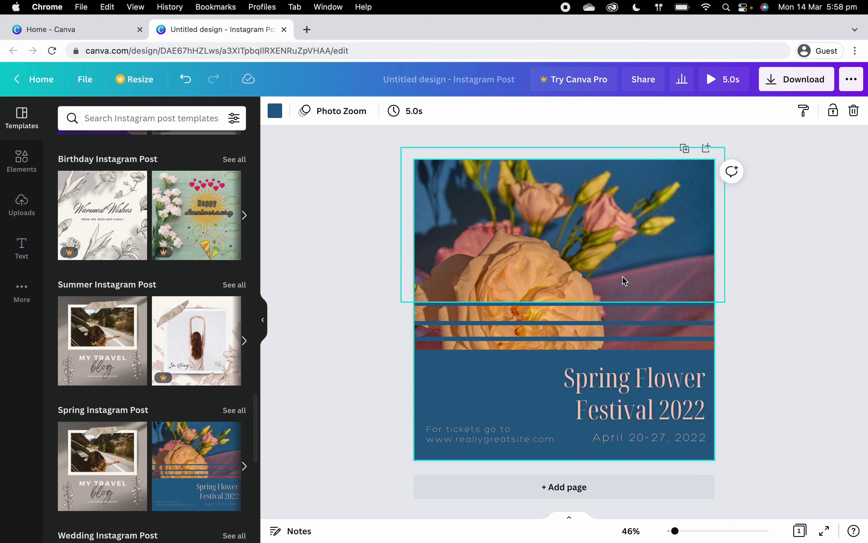
Step: Select the flower photo and search the Elements library for 'young women'
{"action": "left_click", "coordinate": [521, 234]}
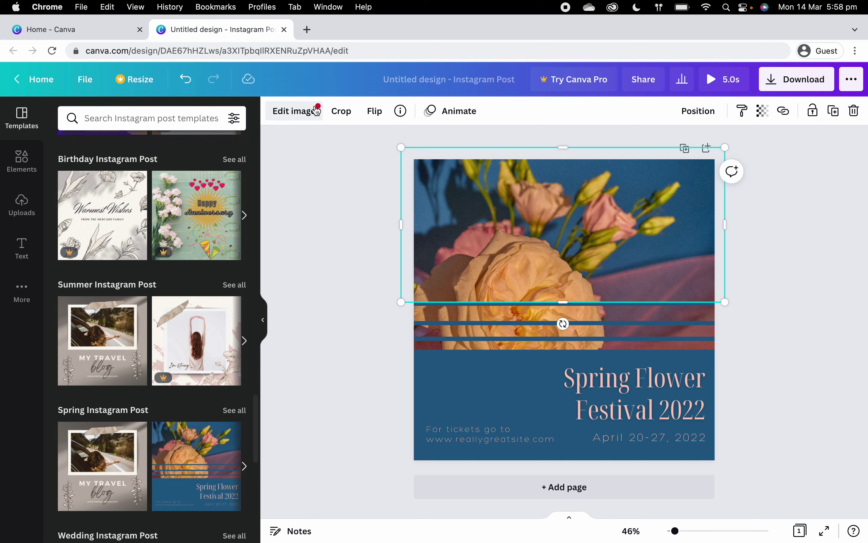
{"action": "left_click", "coordinate": [310, 114]}
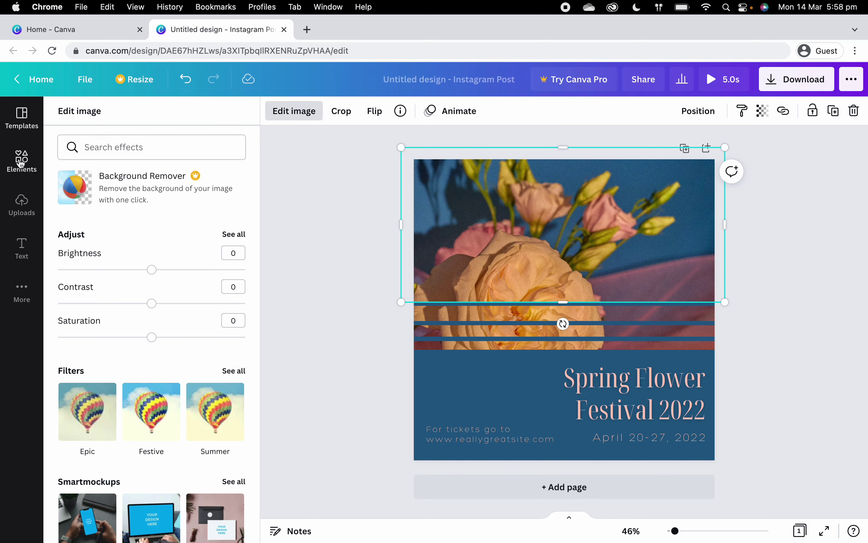
{"action": "left_click", "coordinate": [21, 161]}
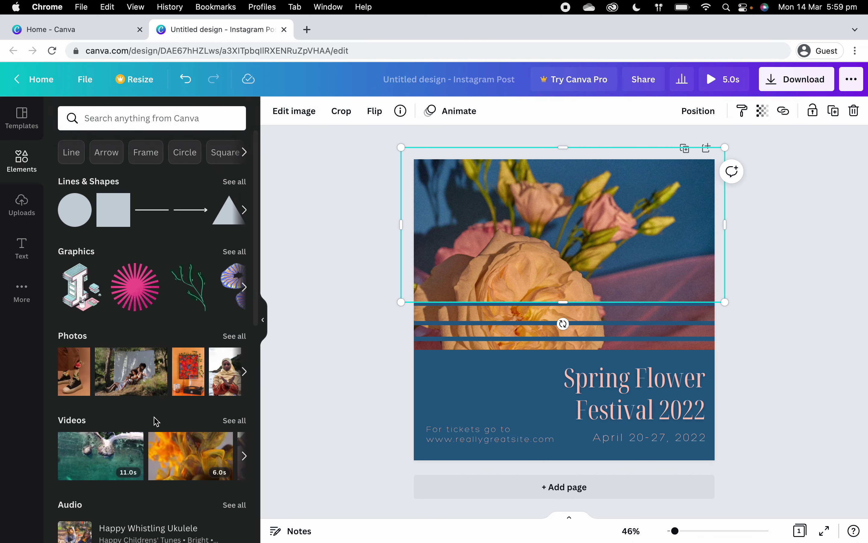
{"action": "left_click", "coordinate": [107, 115]}
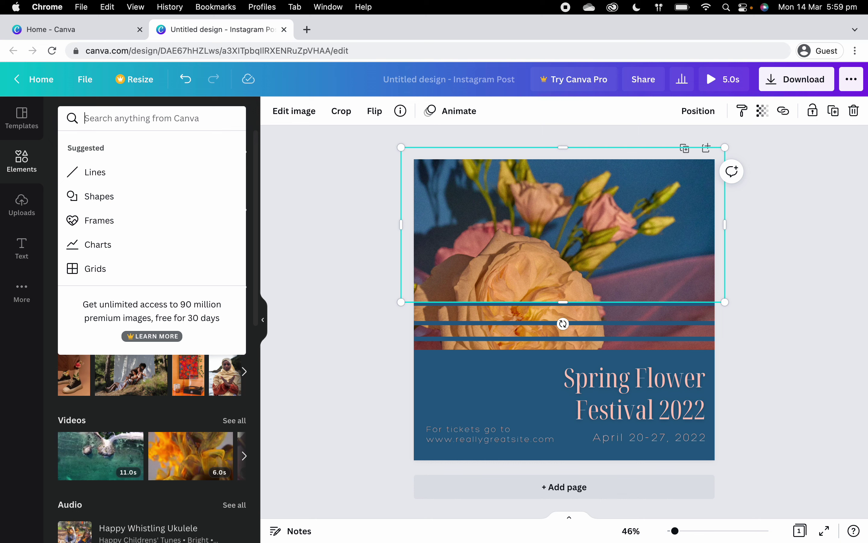
{"action": "type", "text": "young women"}
{"action": "key", "text": "Return"}
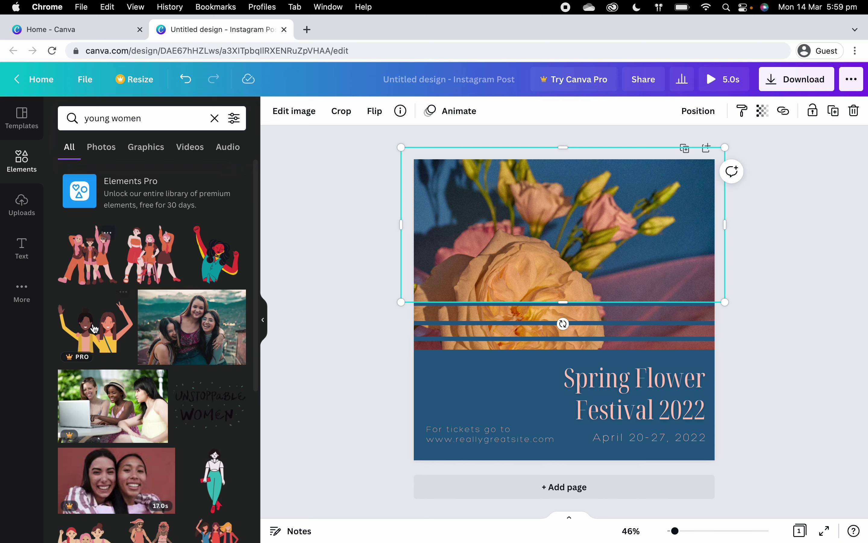
{"action": "scroll", "coordinate": [201, 348], "scroll_direction": "down", "scroll_amount": 4}
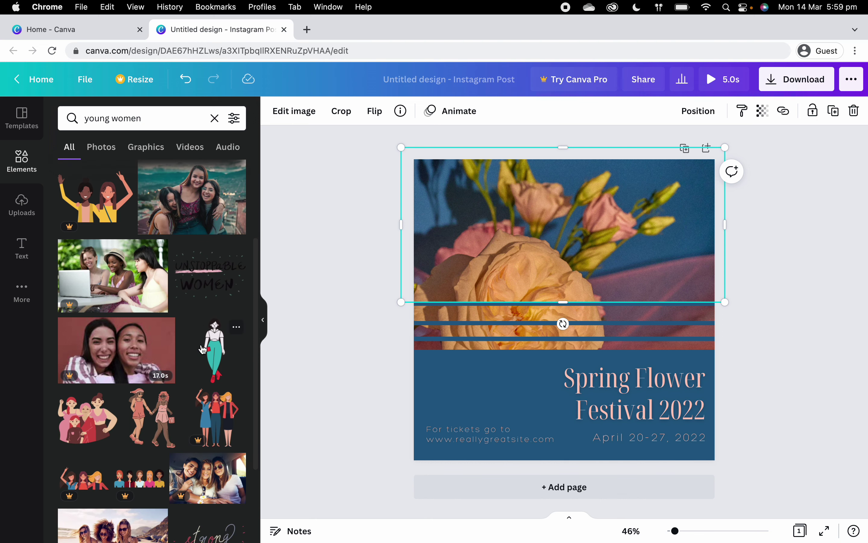
{"action": "scroll", "coordinate": [202, 349], "scroll_direction": "up", "scroll_amount": 2}
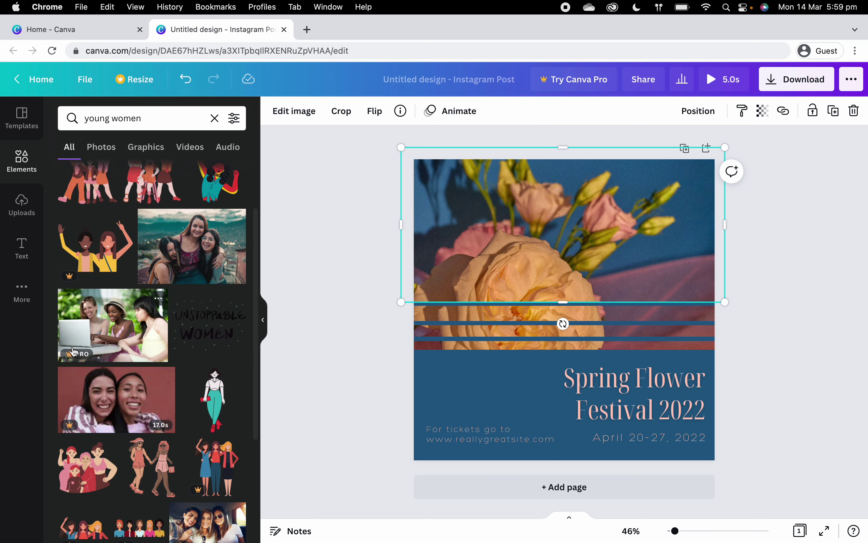
Step: Replace the flower photo with the hilltop photo of three young women
{"action": "left_click_drag", "start_coordinate": [121, 327], "coordinate": [565, 194]}
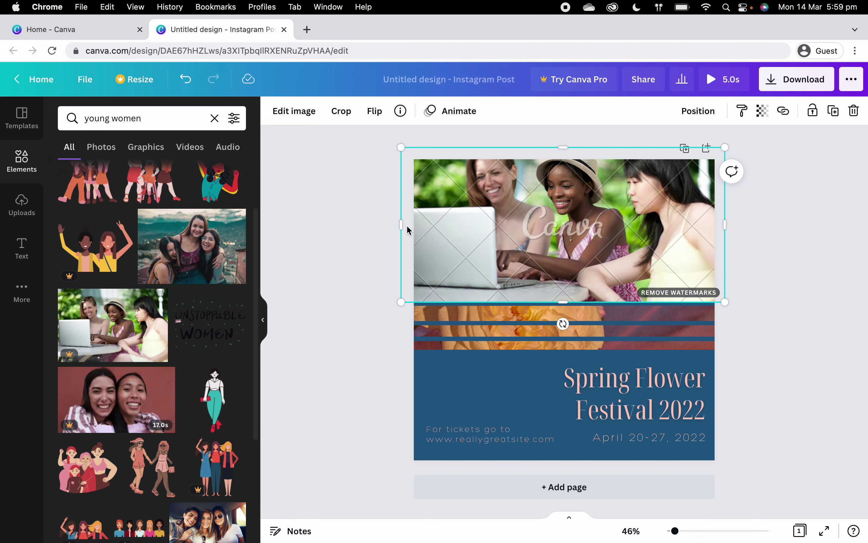
{"action": "left_click_drag", "start_coordinate": [211, 250], "coordinate": [550, 223]}
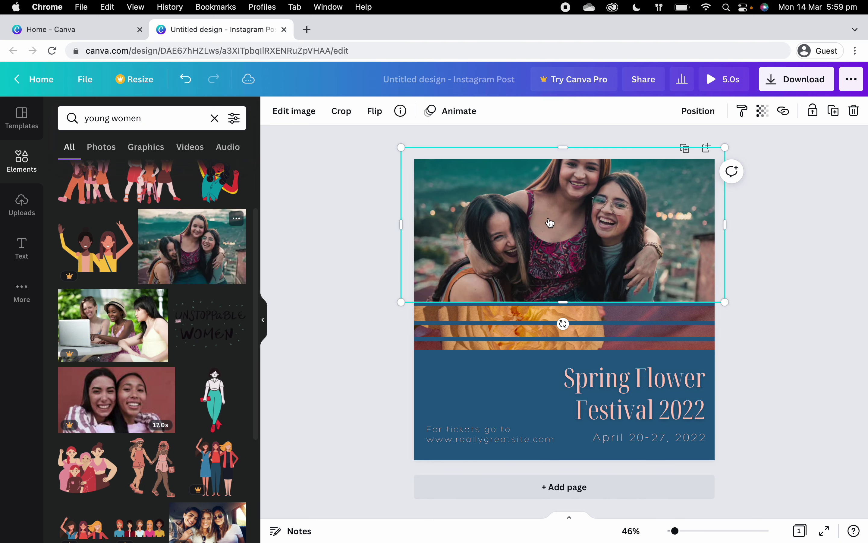
{"action": "left_click", "coordinate": [374, 246]}
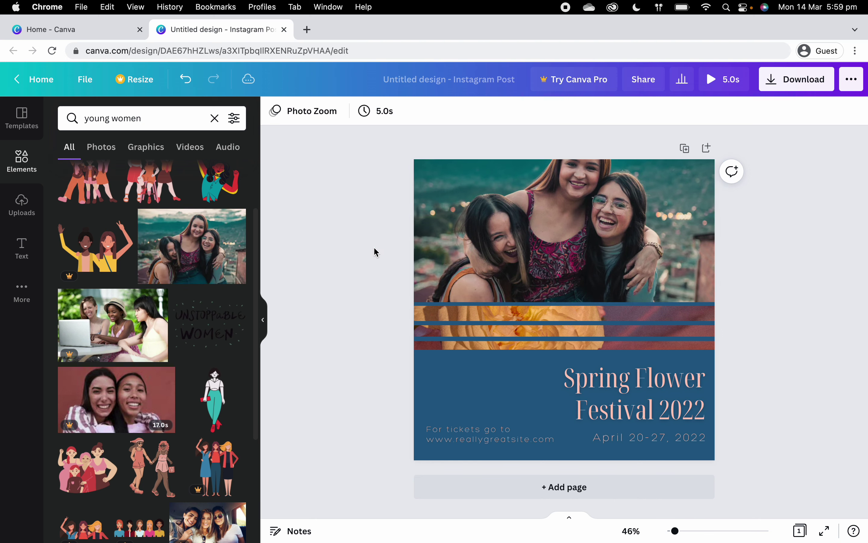
{"action": "left_click", "coordinate": [567, 246]}
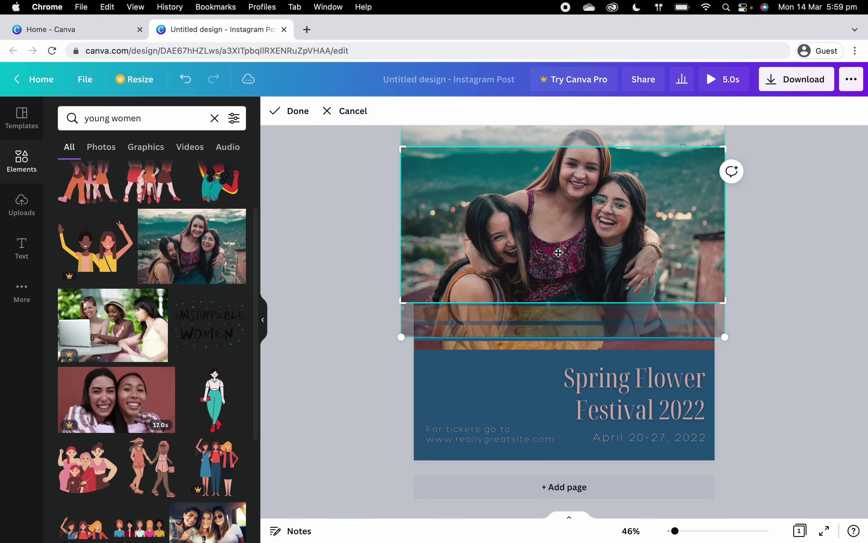
Step: Shift the women photo lower within its frame, then select the page background
{"action": "double_click", "coordinate": [561, 257]}
{"action": "left_click_drag", "start_coordinate": [579, 215], "coordinate": [580, 242]}
{"action": "left_click", "coordinate": [339, 258]}
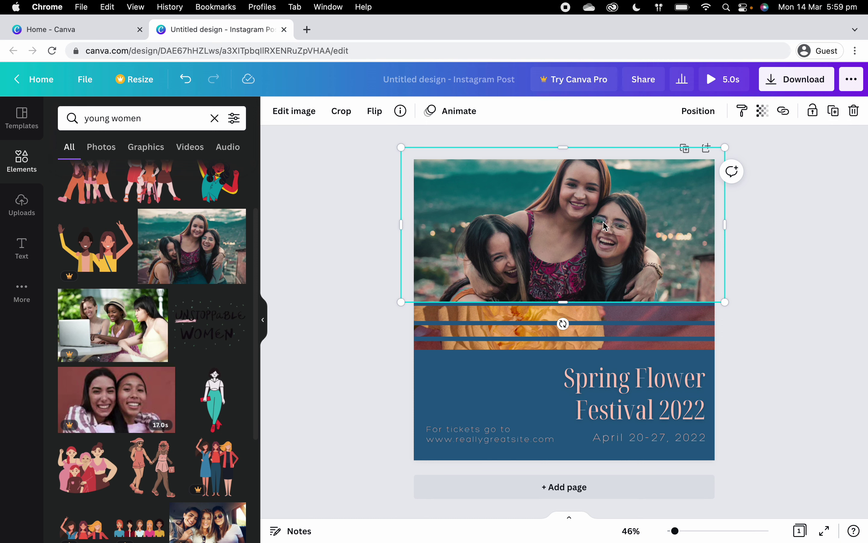
{"action": "left_click", "coordinate": [328, 309]}
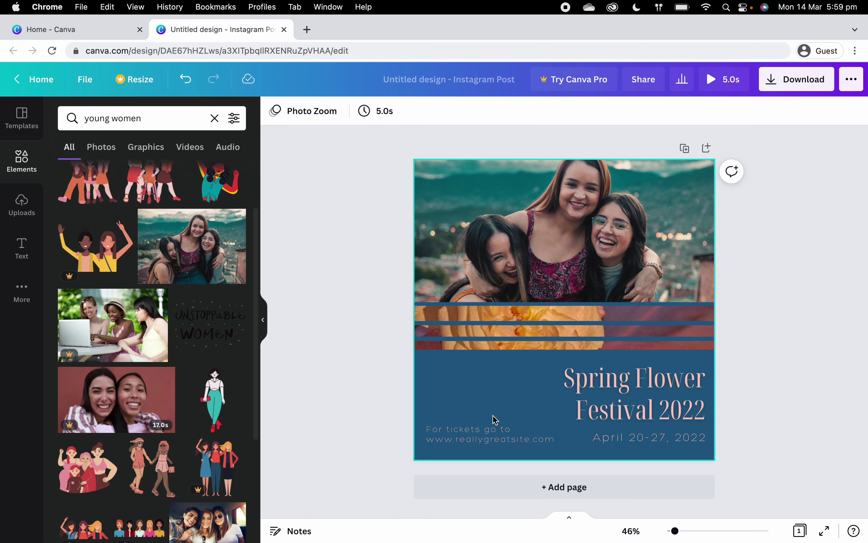
{"action": "left_click", "coordinate": [459, 383]}
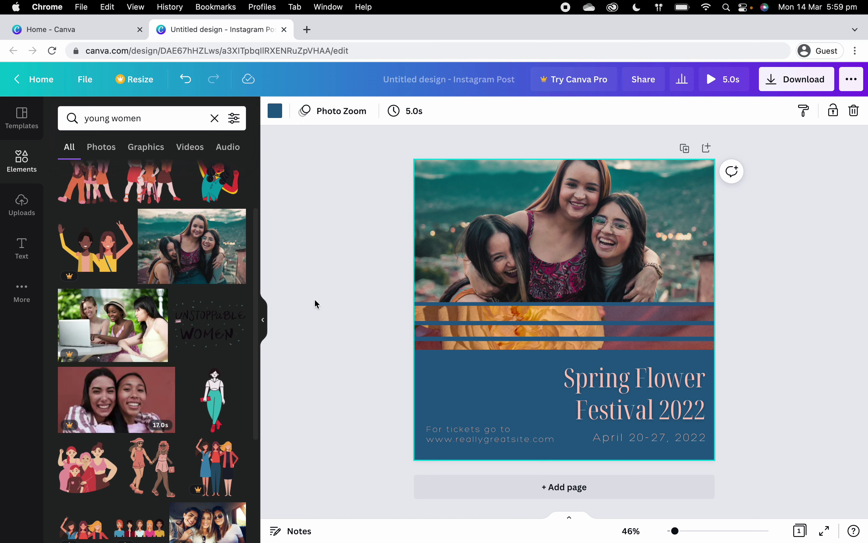
Step: Change the page background to the brick-red colour taken from the photo
{"action": "left_click", "coordinate": [275, 111]}
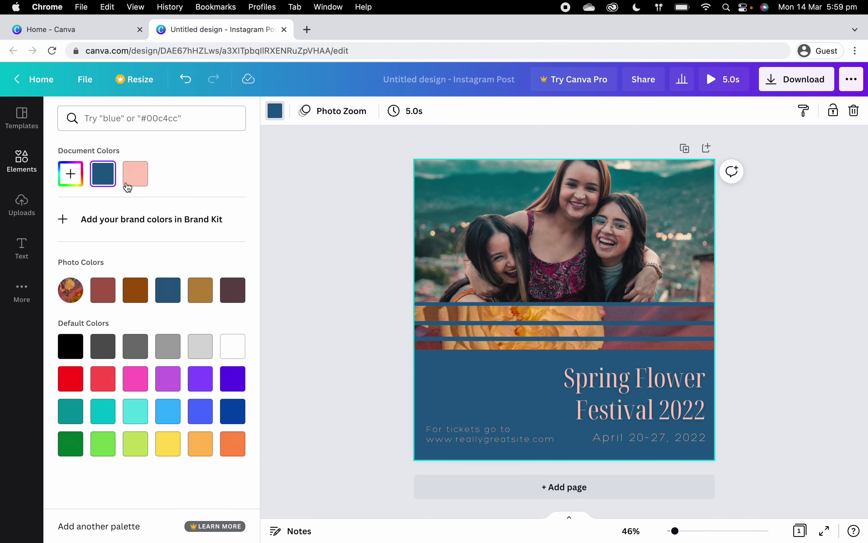
{"action": "left_click", "coordinate": [107, 293]}
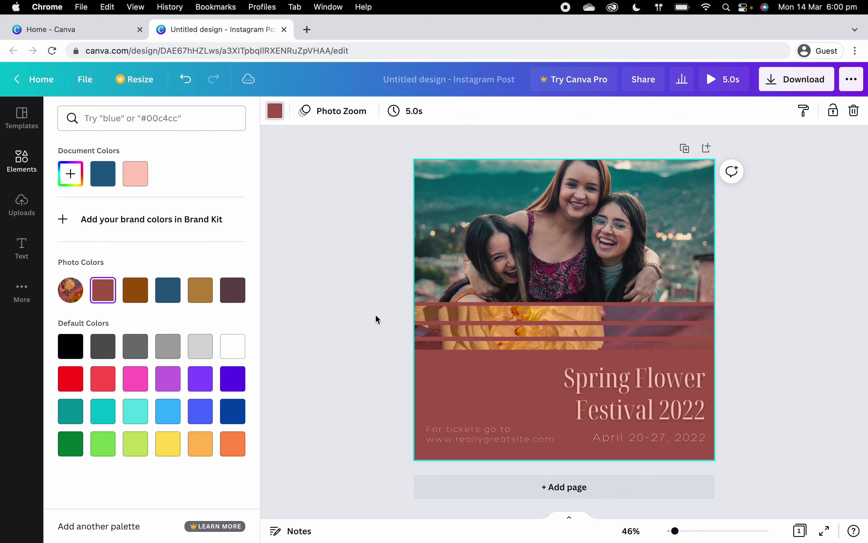
{"action": "left_click", "coordinate": [365, 292]}
Step: Delete the thin flower-image strip, then undo to restore it
{"action": "left_click", "coordinate": [515, 311]}
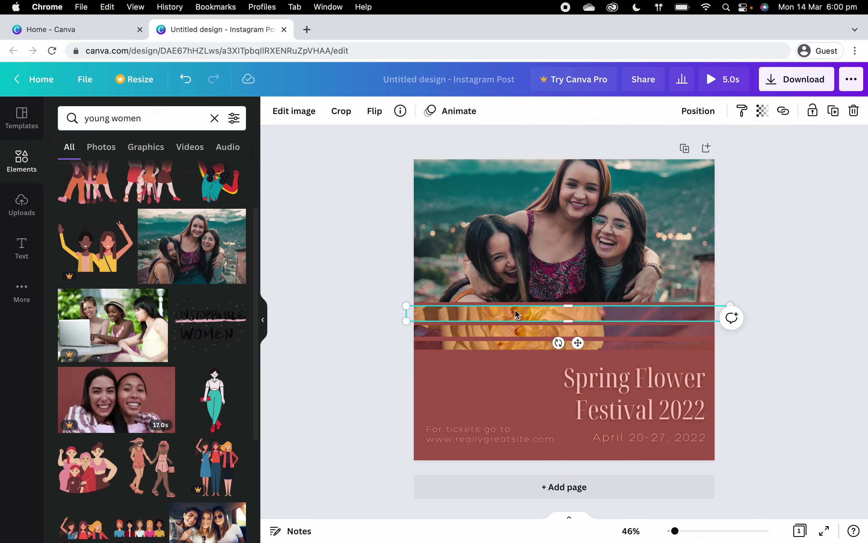
{"action": "key", "text": "Delete"}
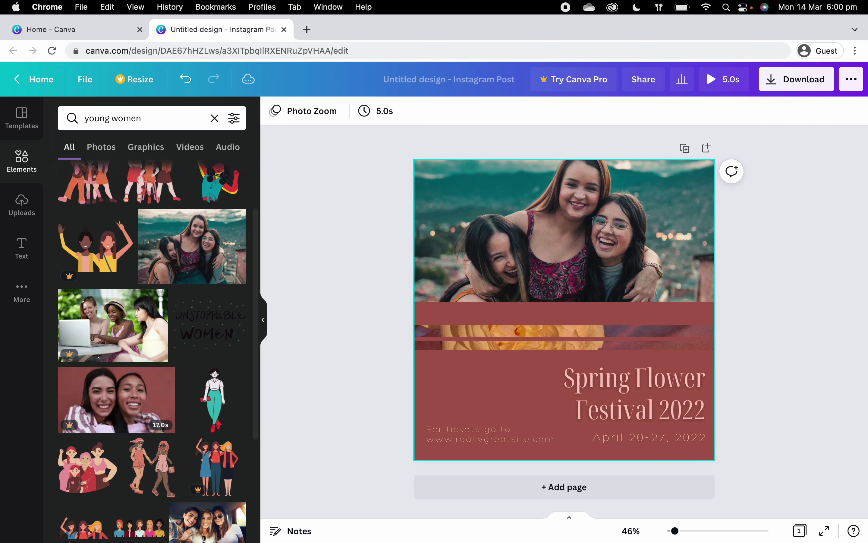
{"action": "left_click", "coordinate": [185, 78]}
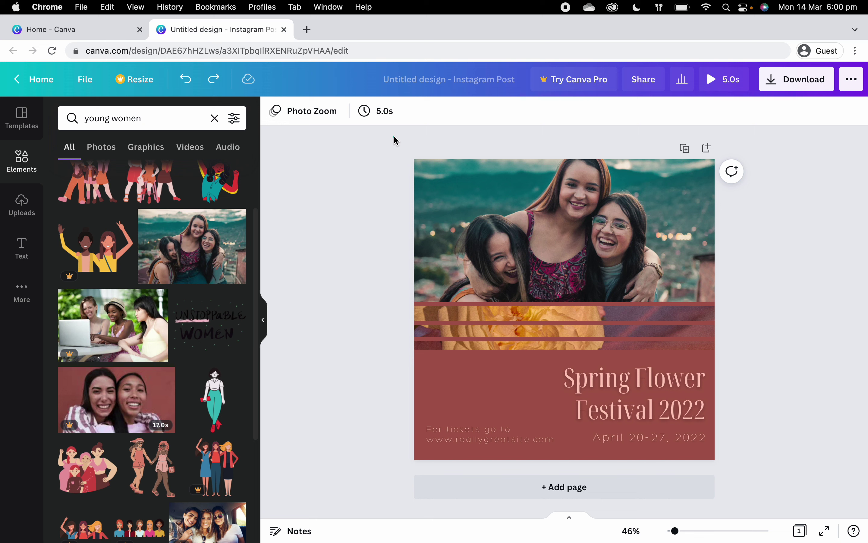
Step: Select the women photo and all striped flower strips together and delete them
{"action": "left_click_drag", "start_coordinate": [394, 135], "coordinate": [765, 358]}
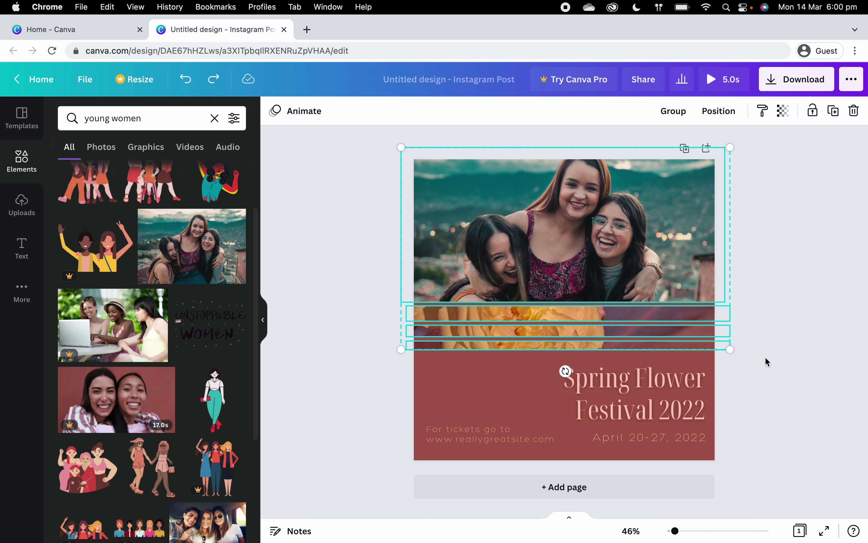
{"action": "key", "text": "Delete"}
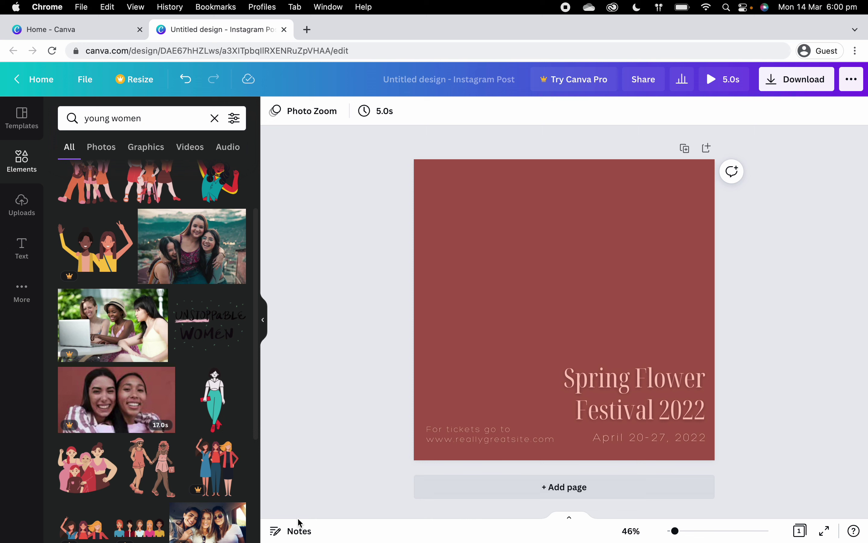
Step: Add the pink four-women illustration, enlarge it to about 844 by 726, and centre it
{"action": "left_click", "coordinate": [76, 474]}
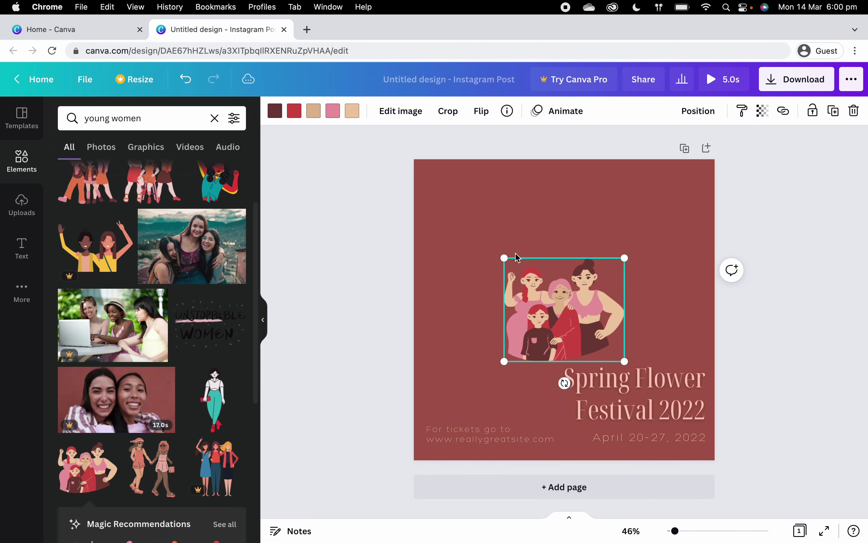
{"action": "left_click_drag", "start_coordinate": [504, 258], "coordinate": [427, 199]}
{"action": "left_click_drag", "start_coordinate": [624, 194], "coordinate": [666, 173]}
{"action": "left_click_drag", "start_coordinate": [553, 272], "coordinate": [571, 281]}
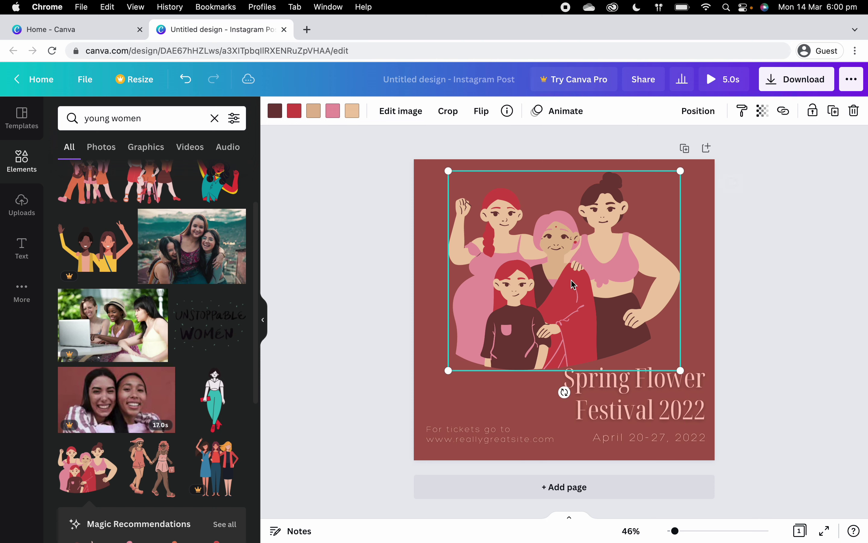
Step: Retitle the post 'Mental Health Matters!' and delete the ticket website text
{"action": "double_click", "coordinate": [629, 398]}
{"action": "type", "text": "Men"}
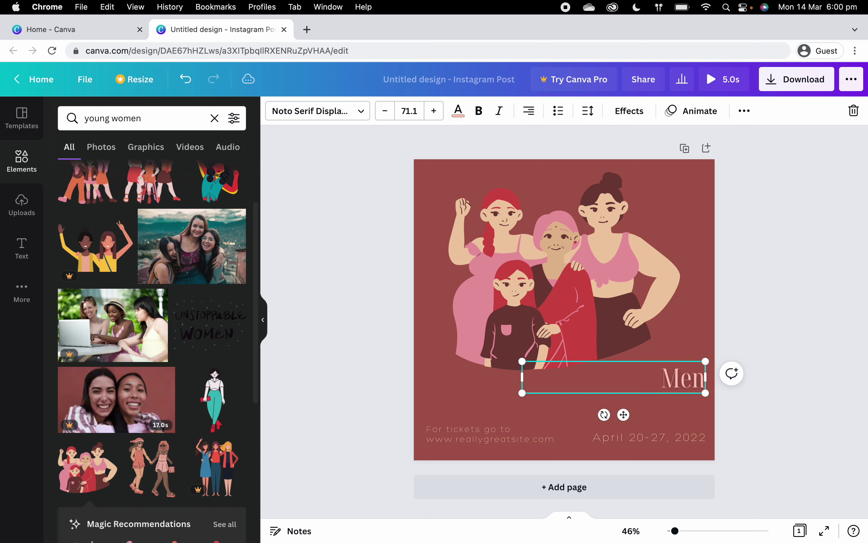
{"action": "type", "text": "tal Health"}
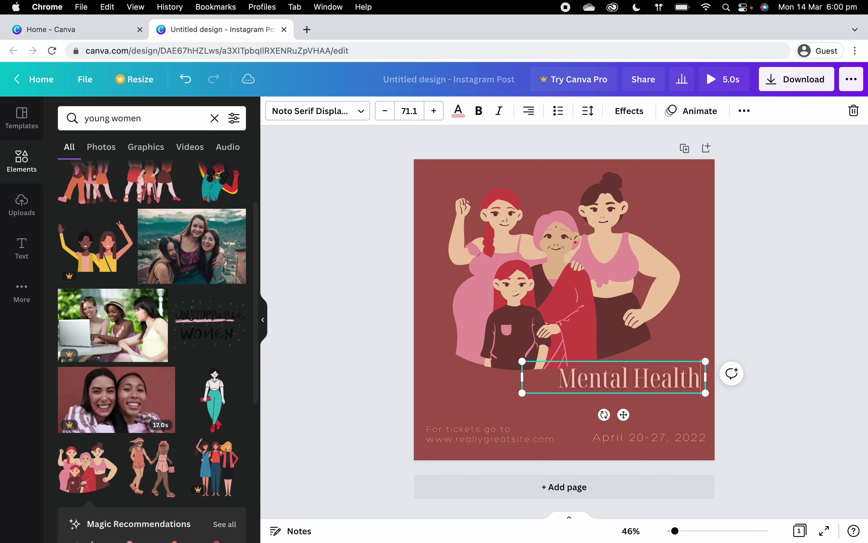
{"action": "type", "text": " Matters!"}
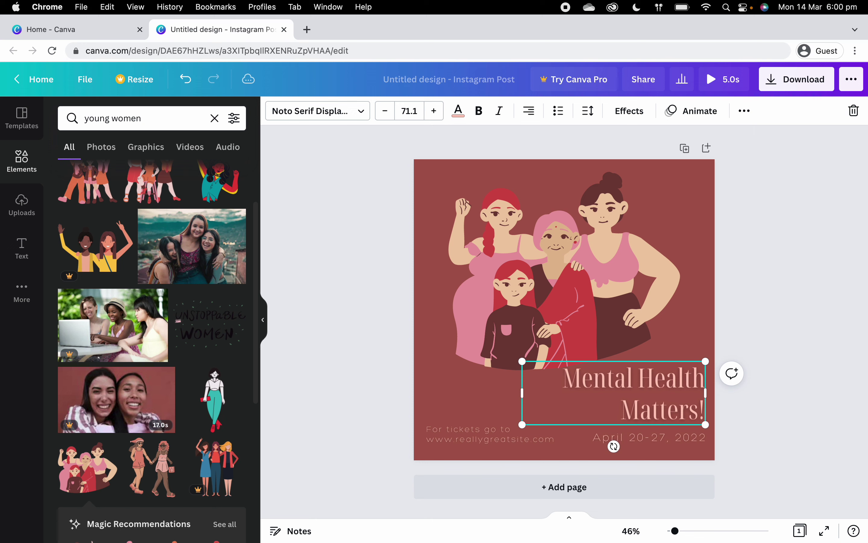
{"action": "left_click", "coordinate": [469, 443]}
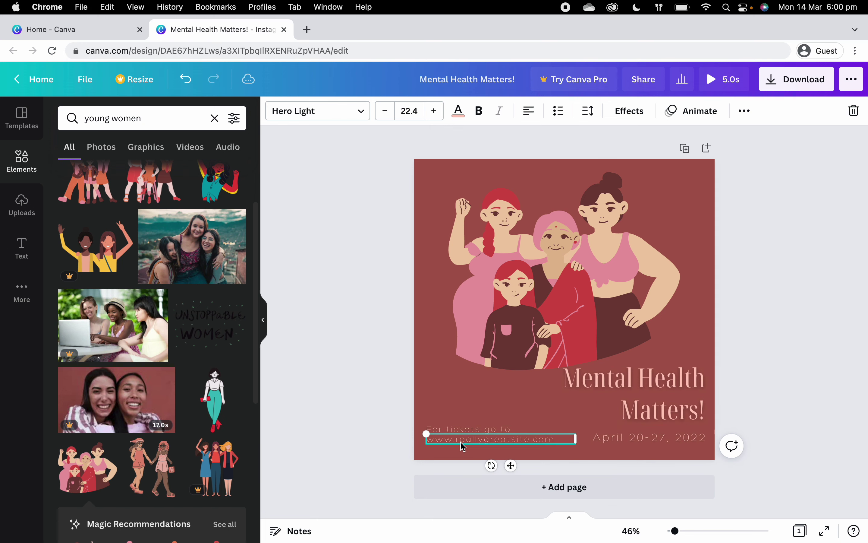
{"action": "key", "text": "Delete"}
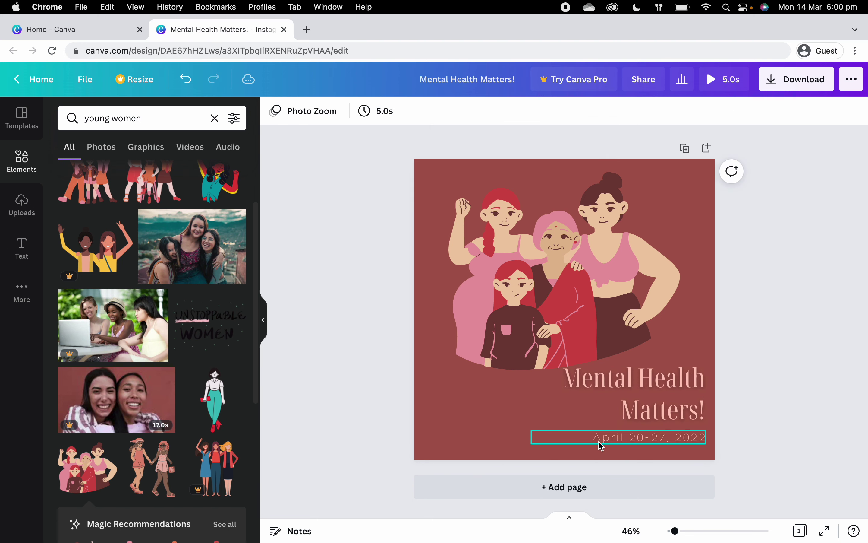
Step: Delete the April 20-27, 2022 date text and move the title lower
{"action": "left_click", "coordinate": [603, 442]}
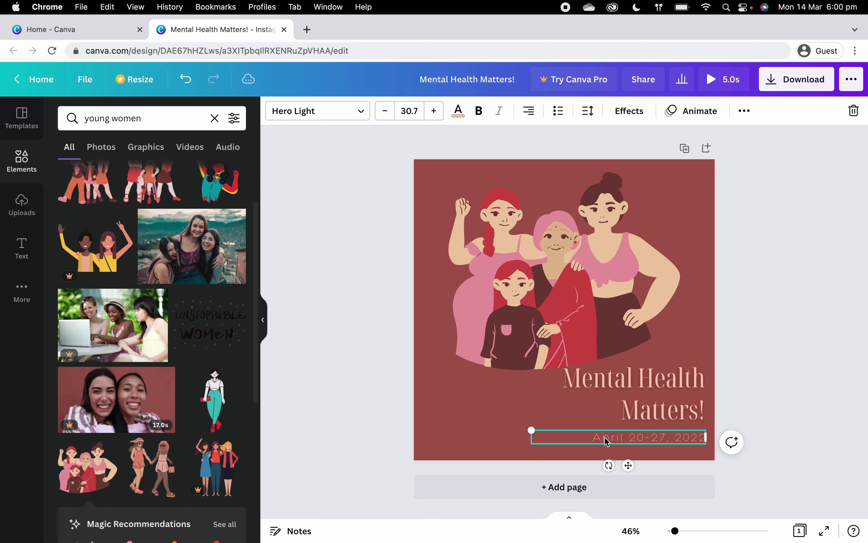
{"action": "double_click", "coordinate": [606, 439]}
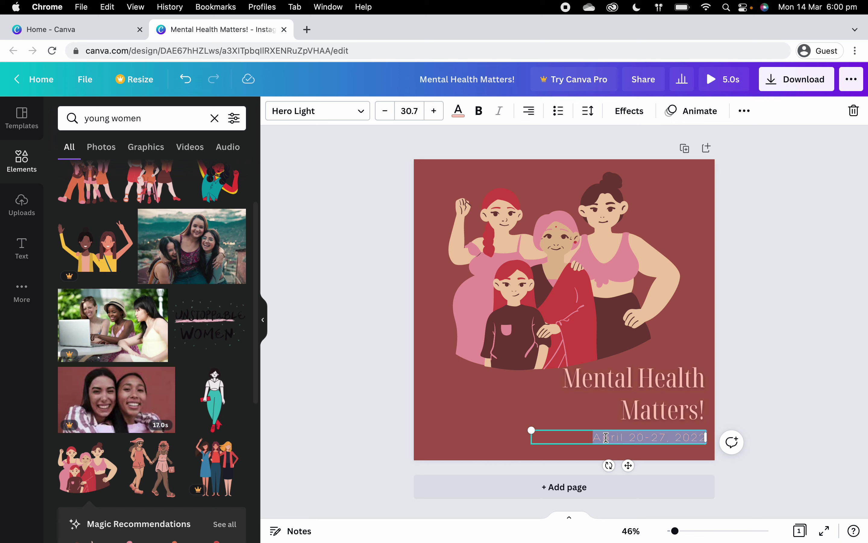
{"action": "left_click", "coordinate": [602, 447]}
{"action": "left_click", "coordinate": [602, 441]}
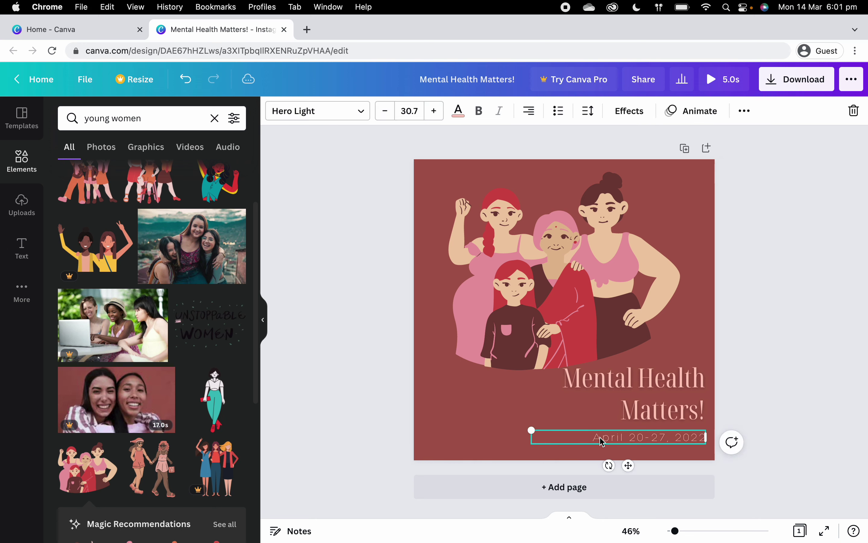
{"action": "key", "text": "Delete"}
{"action": "left_click_drag", "start_coordinate": [674, 383], "coordinate": [673, 402]}
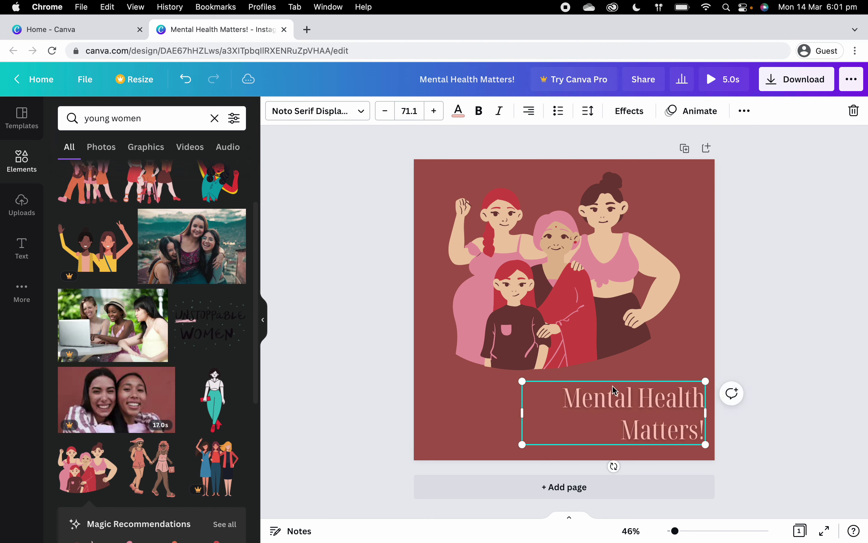
Step: Set the 'Mental Health Matters!' title font to Anton
{"action": "left_click", "coordinate": [326, 116]}
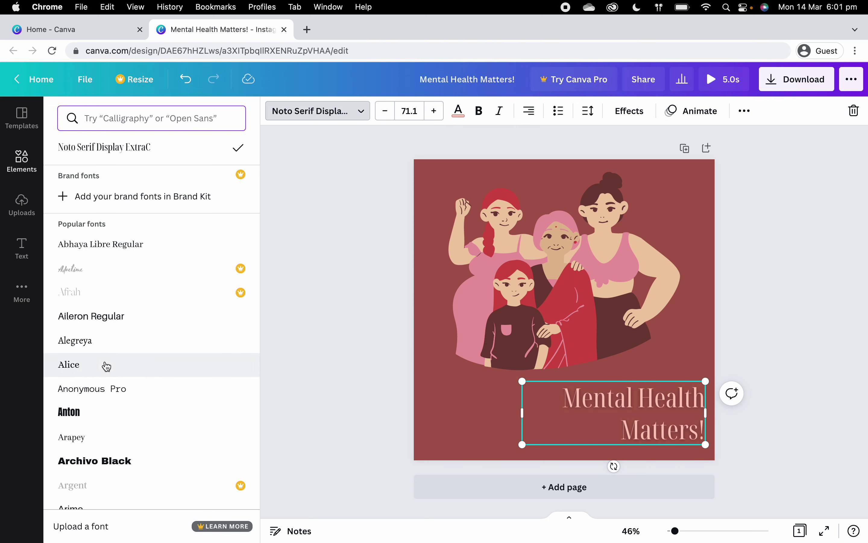
{"action": "left_click", "coordinate": [86, 416]}
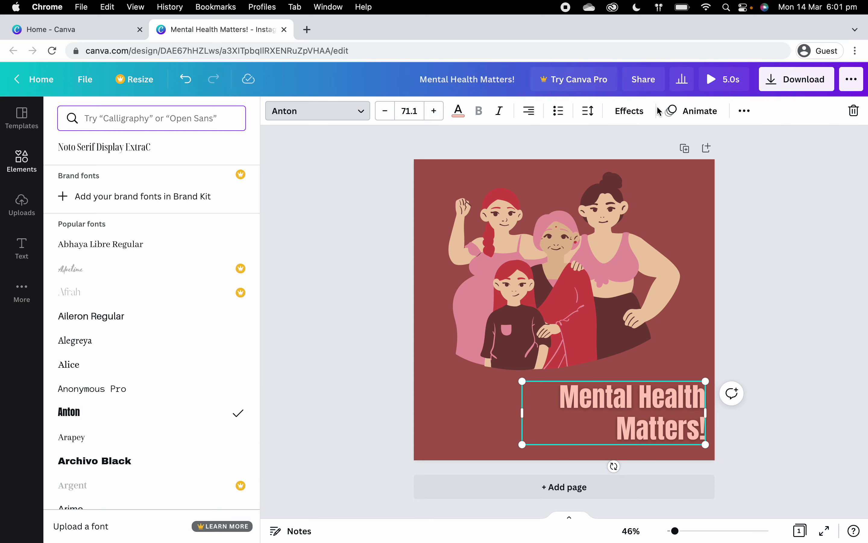
{"action": "key", "text": "Escape"}
{"action": "key", "text": "Escape"}
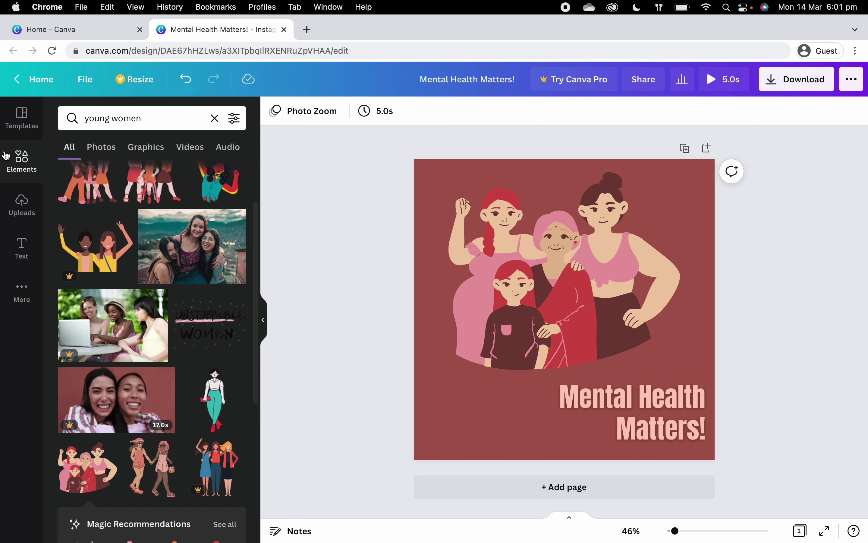
Step: Start uploading a file from the computer, then cancel the file picker without choosing anything
{"action": "left_click", "coordinate": [16, 217]}
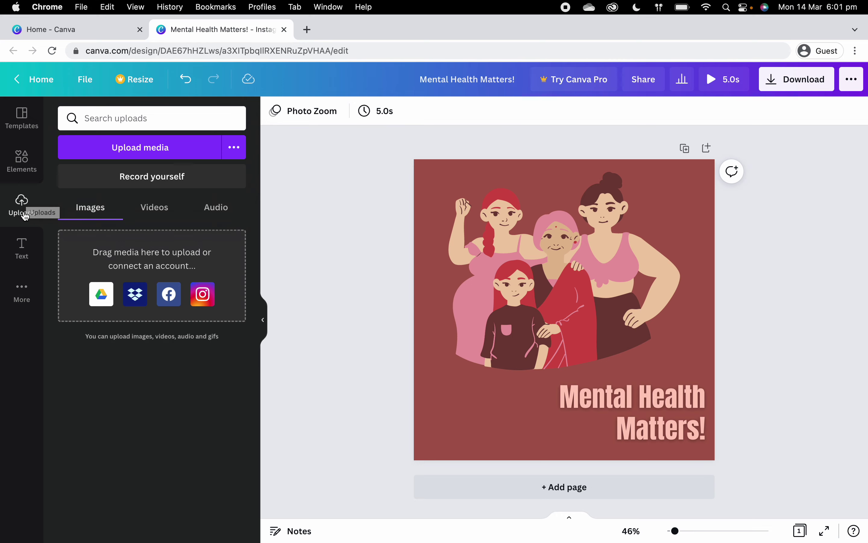
{"action": "left_click", "coordinate": [147, 152]}
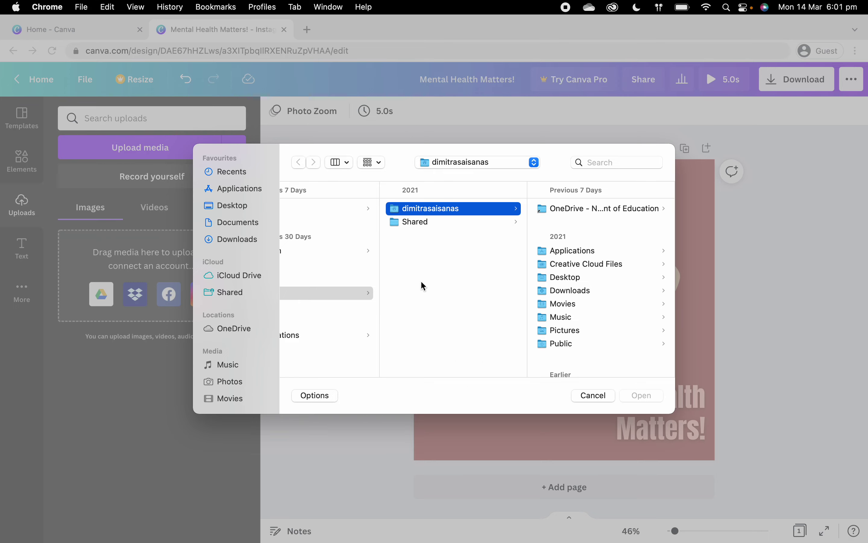
{"action": "left_click", "coordinate": [591, 398]}
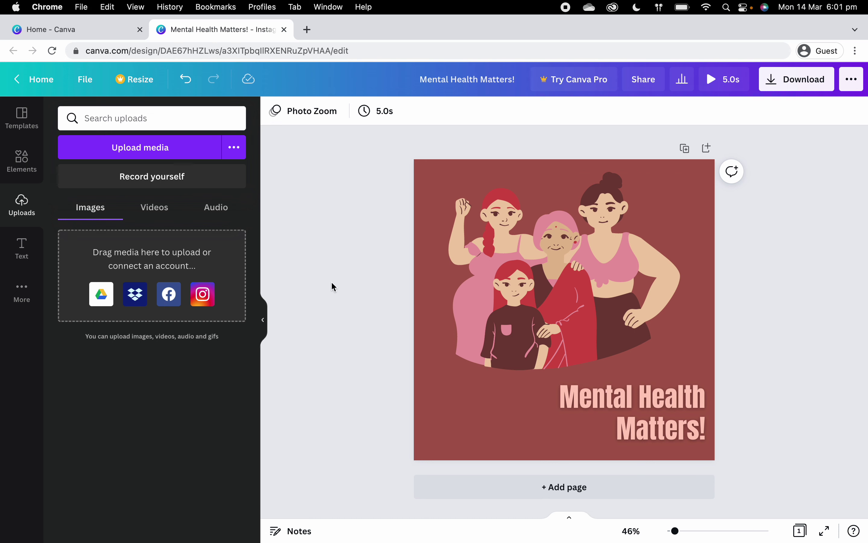
Step: Bring up the Instagram post template collections through Text, More and Templates
{"action": "left_click", "coordinate": [19, 251]}
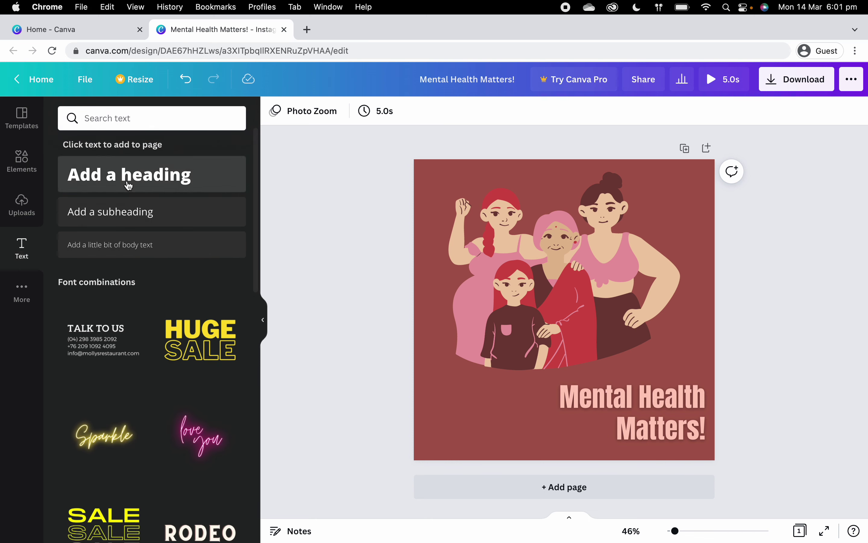
{"action": "left_click", "coordinate": [23, 292]}
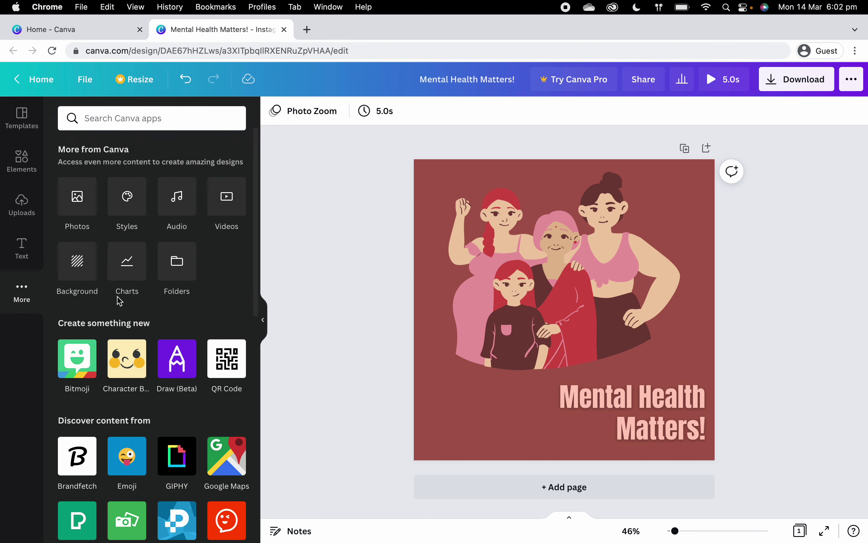
{"action": "left_click", "coordinate": [20, 131]}
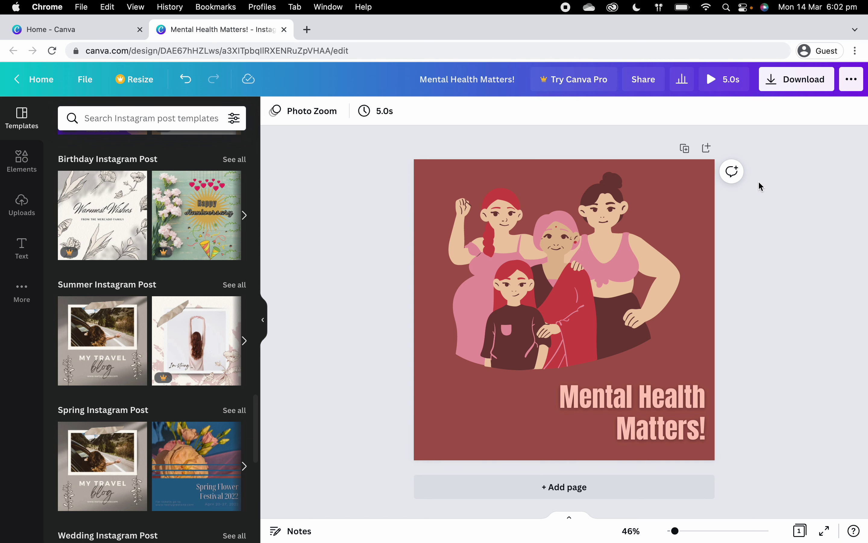
Step: Post the comment 'Friday is "Mental Health Matters!" Day #mentalhealthmatters' on page 1, mentioning a collaborator
{"action": "left_click", "coordinate": [732, 171]}
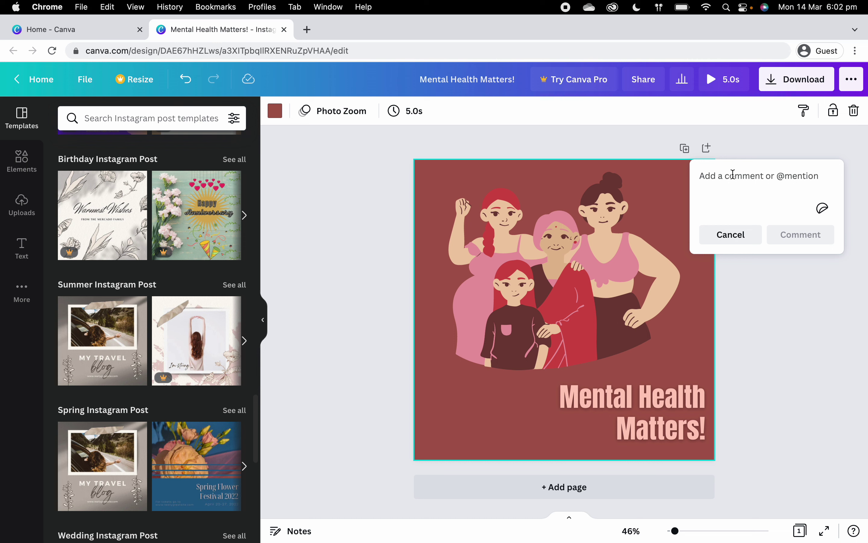
{"action": "type", "text": "Friday i"}
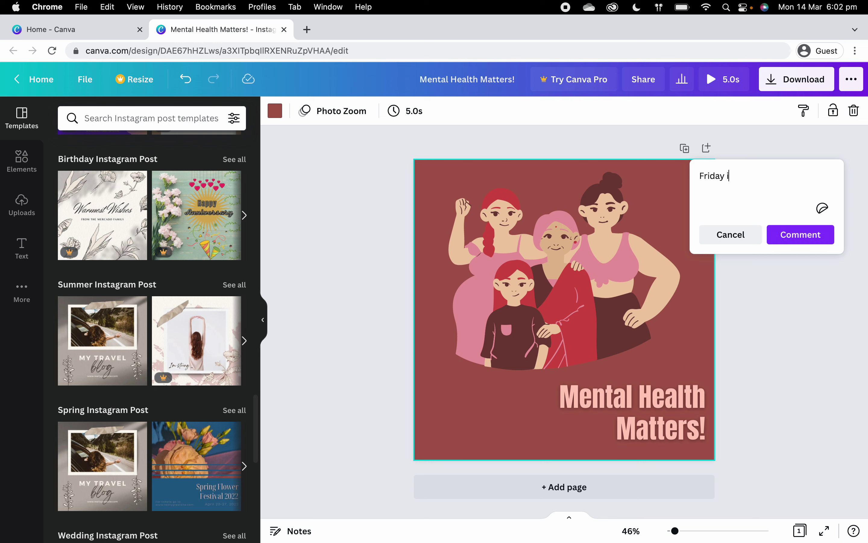
{"action": "type", "text": "s \"Mental Health Matters"}
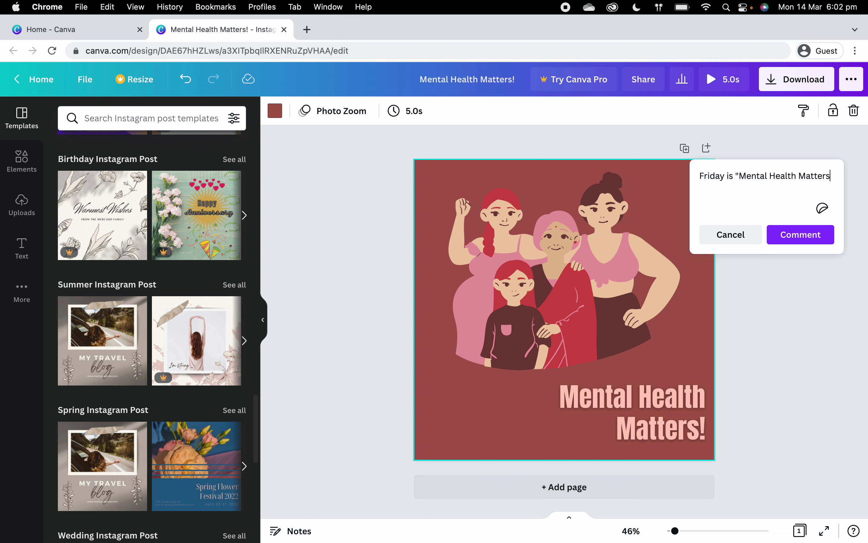
{"action": "type", "text": "!\" Day"}
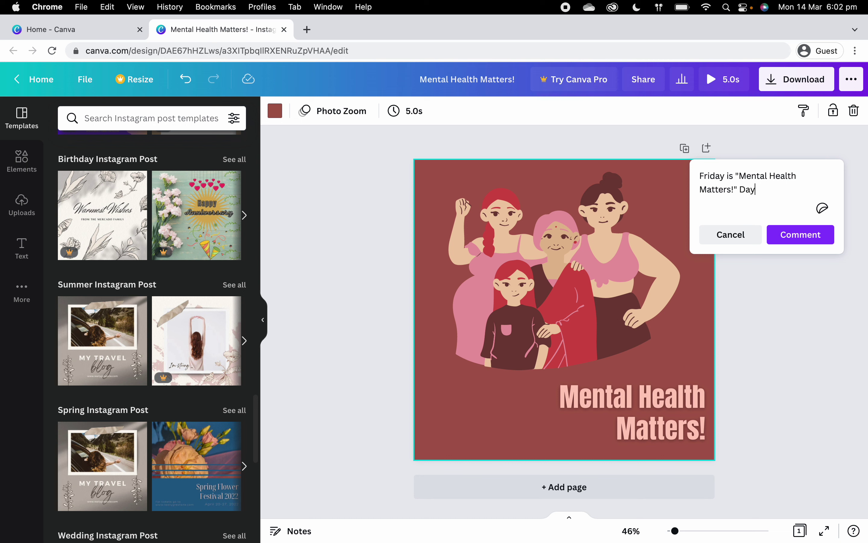
{"action": "type", "text": " #mentalhealthmatters"}
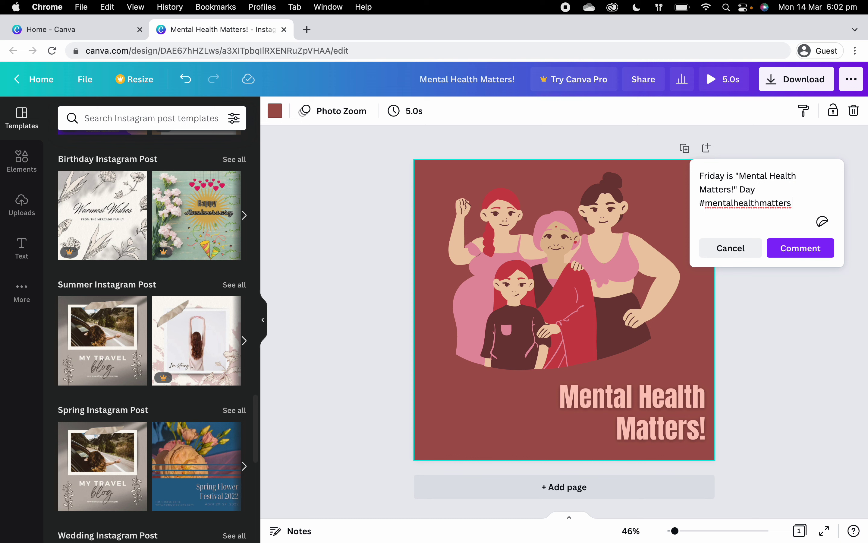
{"action": "type", "text": " @"}
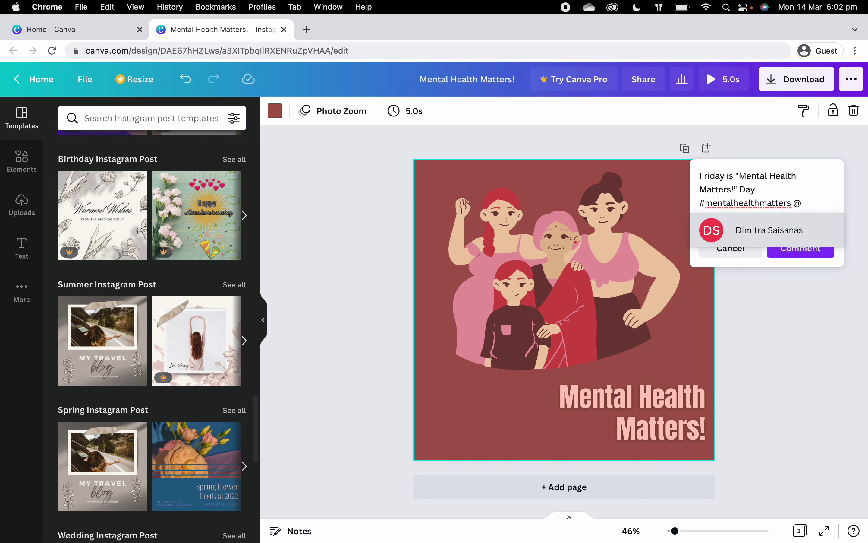
{"action": "type", "text": "bluedog"}
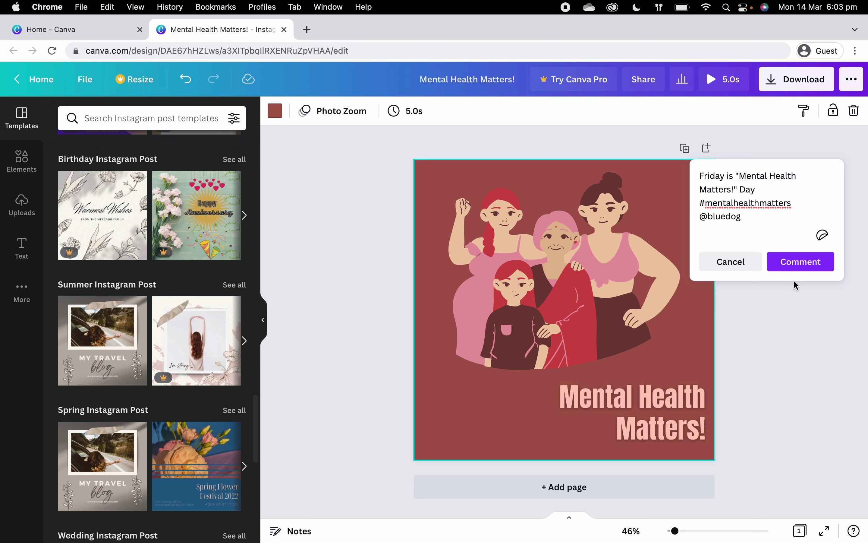
{"action": "left_click", "coordinate": [794, 266]}
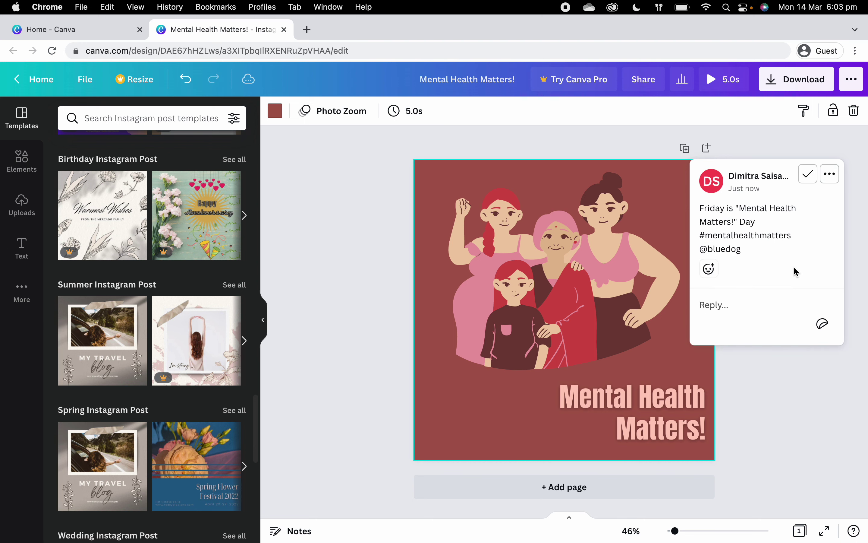
Step: Close the comment's reply box so the comment collapses into a side card
{"action": "left_click", "coordinate": [758, 395]}
{"action": "mouse_move", "coordinate": [785, 234]}
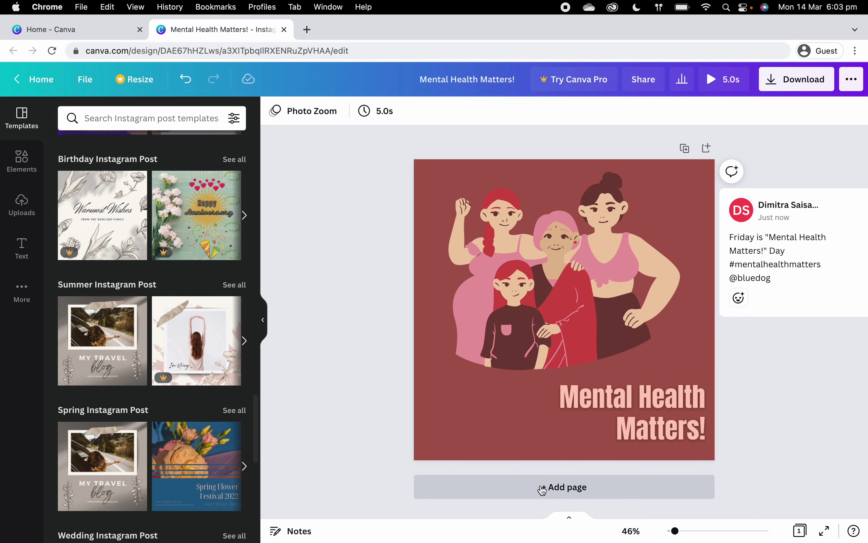
Step: Duplicate page 1 as page 2 and delete the women illustration from the copy
{"action": "left_click", "coordinate": [578, 489]}
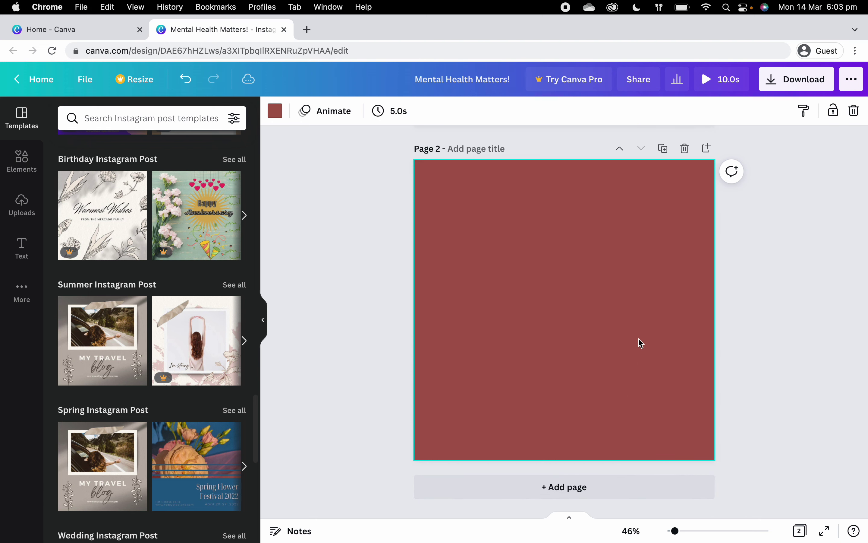
{"action": "left_click", "coordinate": [186, 80]}
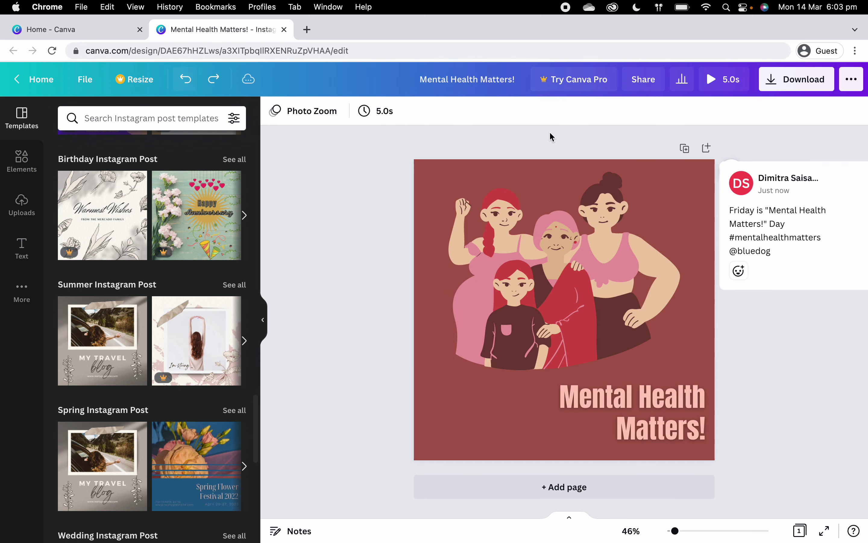
{"action": "left_click", "coordinate": [686, 150]}
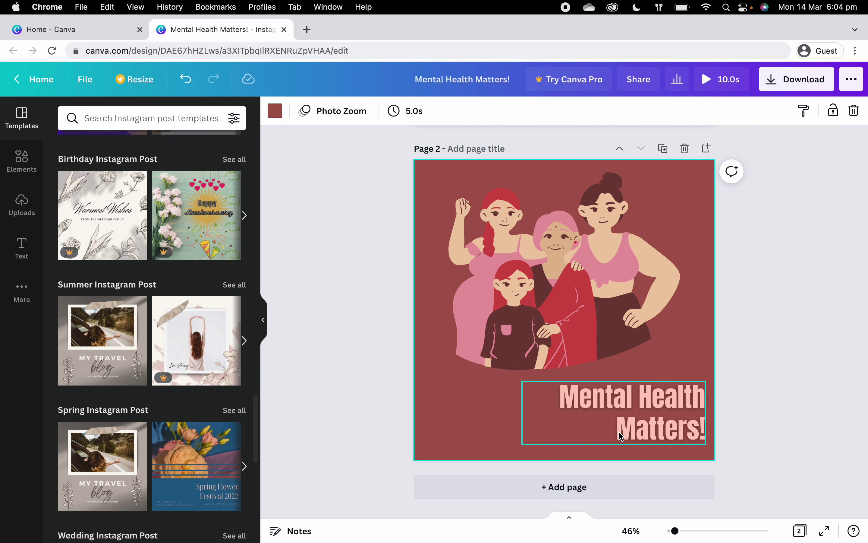
{"action": "left_click", "coordinate": [593, 292]}
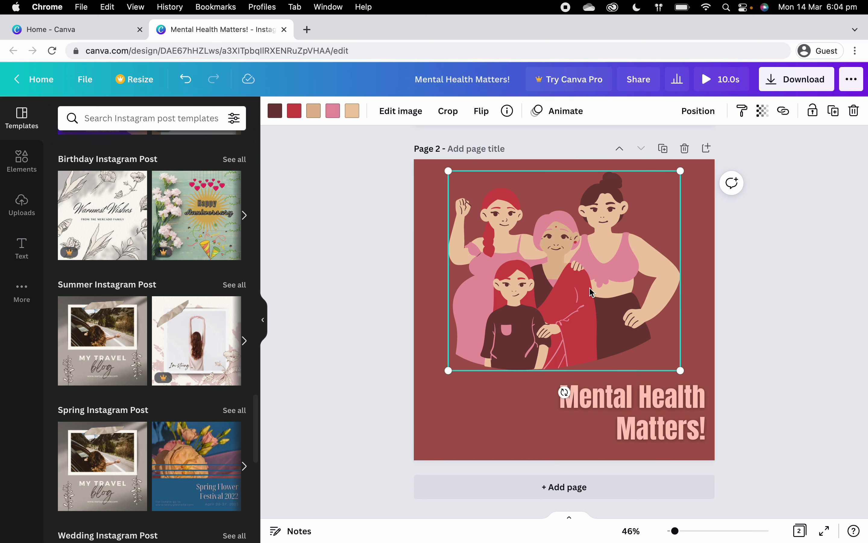
{"action": "key", "text": "Delete"}
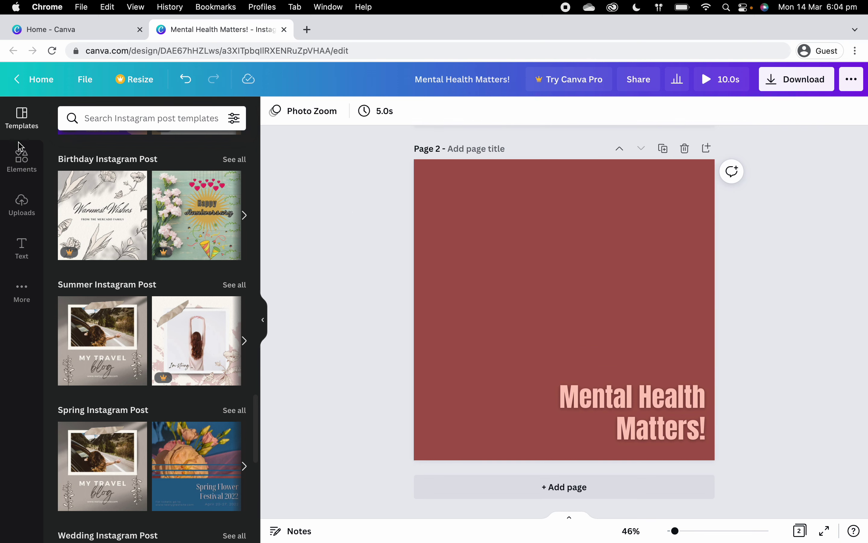
Step: Try the yellow-outfit women graphic on page 2, enlarge it, then remove it
{"action": "left_click", "coordinate": [20, 160]}
{"action": "scroll", "coordinate": [188, 396], "scroll_direction": "down", "scroll_amount": 5}
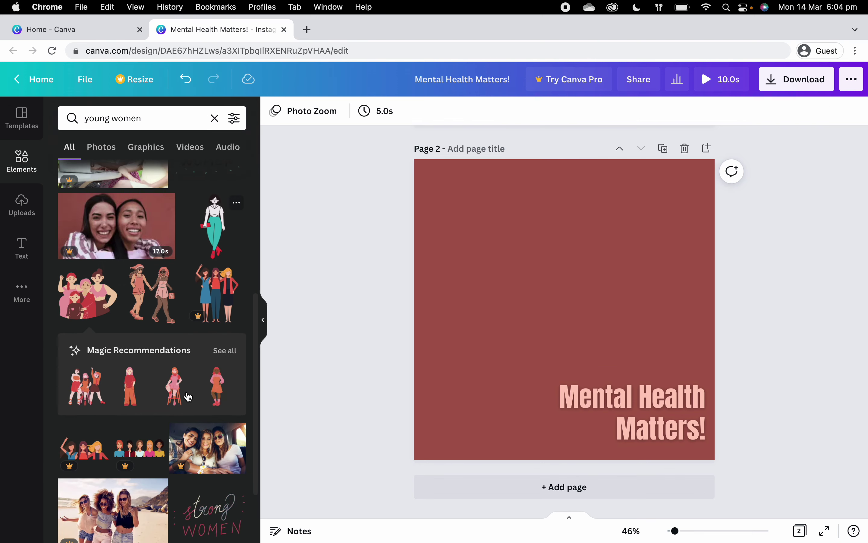
{"action": "scroll", "coordinate": [188, 396], "scroll_direction": "down", "scroll_amount": 6}
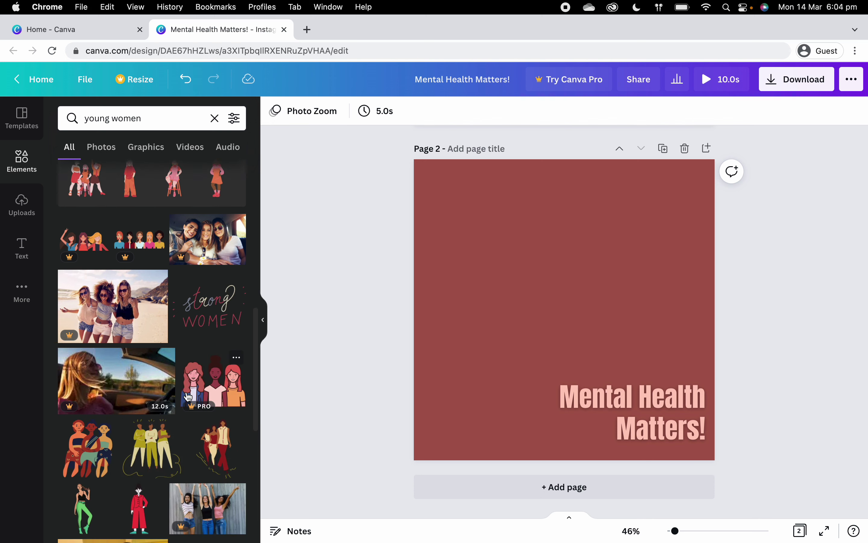
{"action": "scroll", "coordinate": [188, 396], "scroll_direction": "down", "scroll_amount": 3}
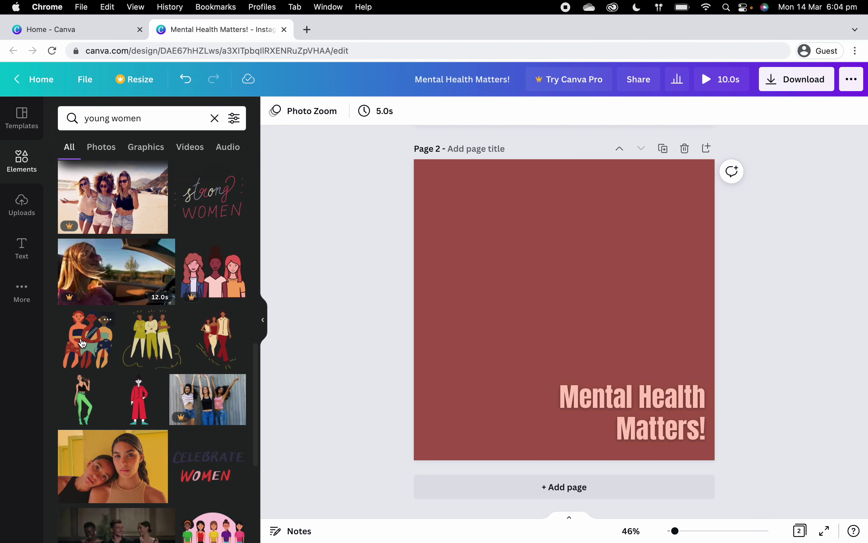
{"action": "left_click", "coordinate": [156, 348]}
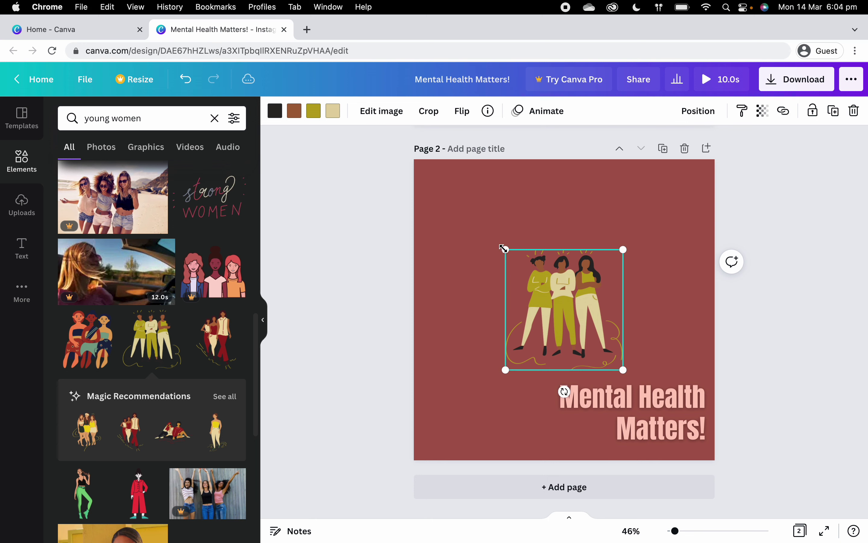
{"action": "left_click_drag", "start_coordinate": [506, 249], "coordinate": [453, 195]}
{"action": "key", "text": "Delete"}
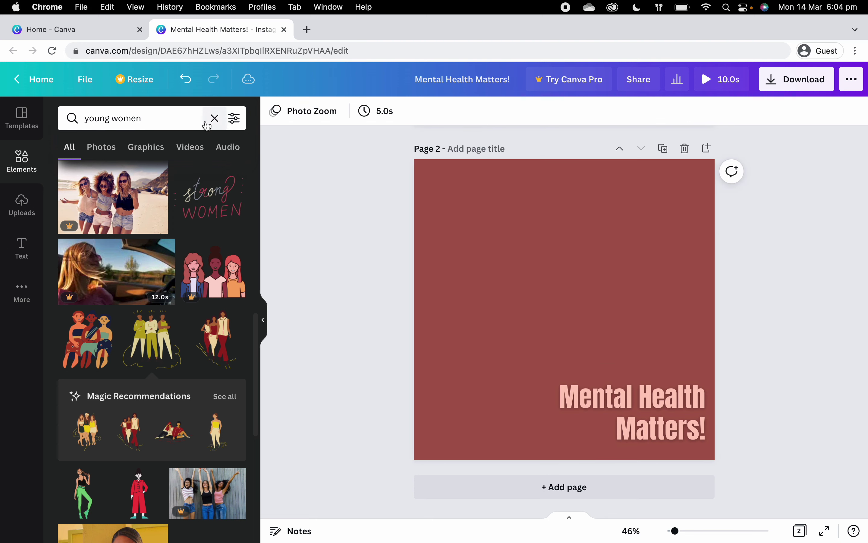
Step: Search elements for 'sadness', try the sitting silhouette on page 2, then delete it
{"action": "left_click", "coordinate": [214, 119]}
{"action": "type", "text": "sadness"}
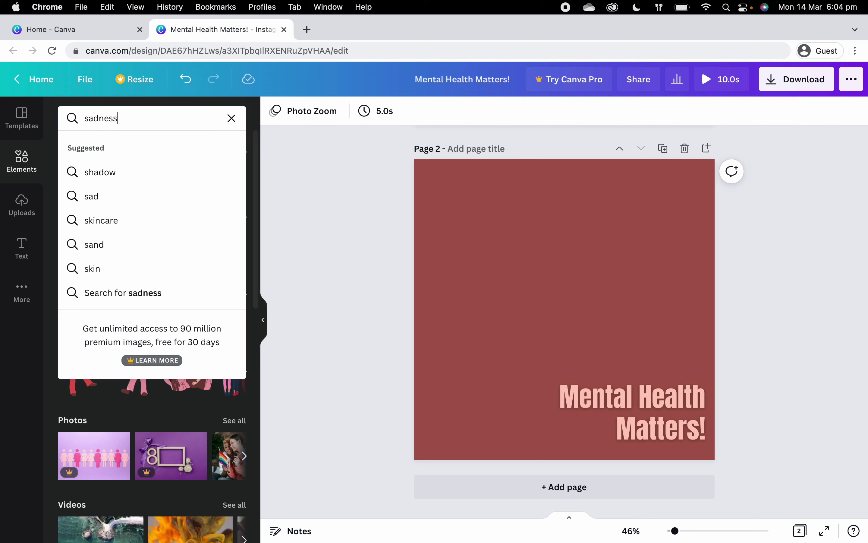
{"action": "key", "text": "Return"}
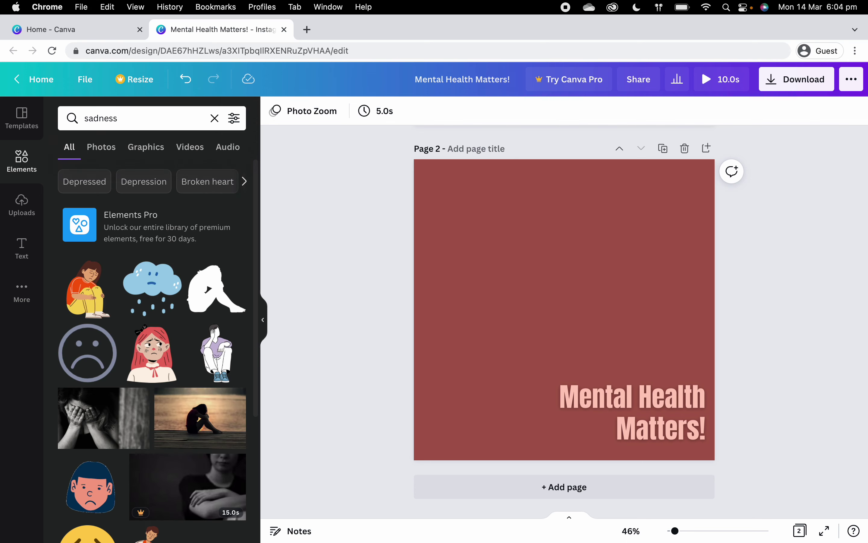
{"action": "left_click", "coordinate": [217, 289]}
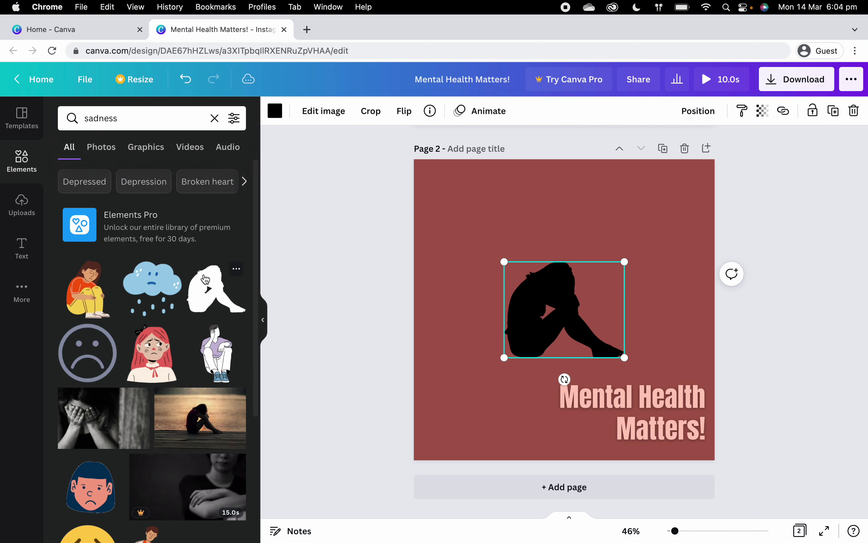
{"action": "left_click_drag", "start_coordinate": [504, 261], "coordinate": [417, 207]}
{"action": "left_click_drag", "start_coordinate": [494, 284], "coordinate": [496, 296]}
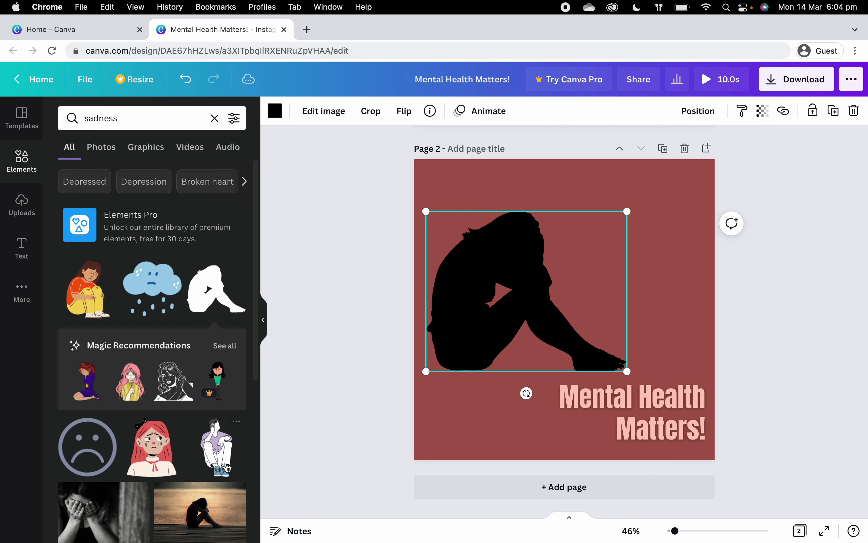
{"action": "key", "text": "BackSpace"}
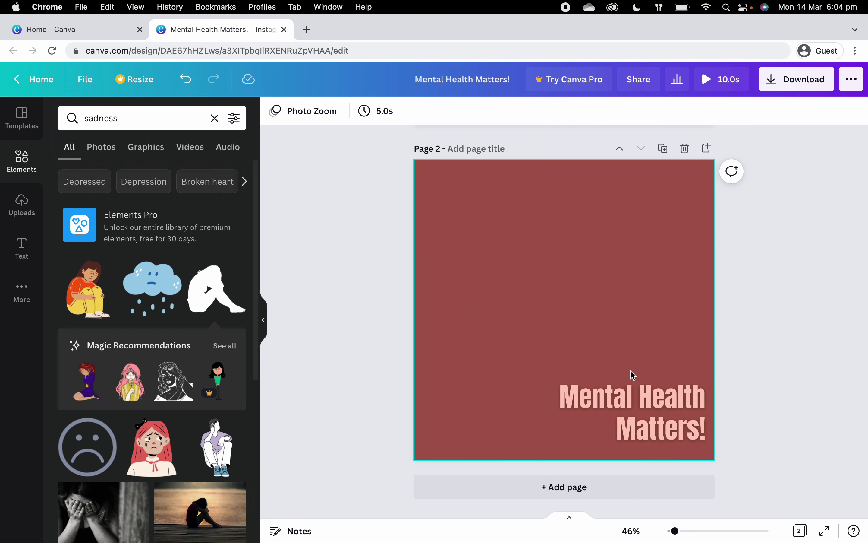
Step: Add the sad red-haired girl illustration and enlarge it to fill most of page 2
{"action": "left_click", "coordinate": [156, 446]}
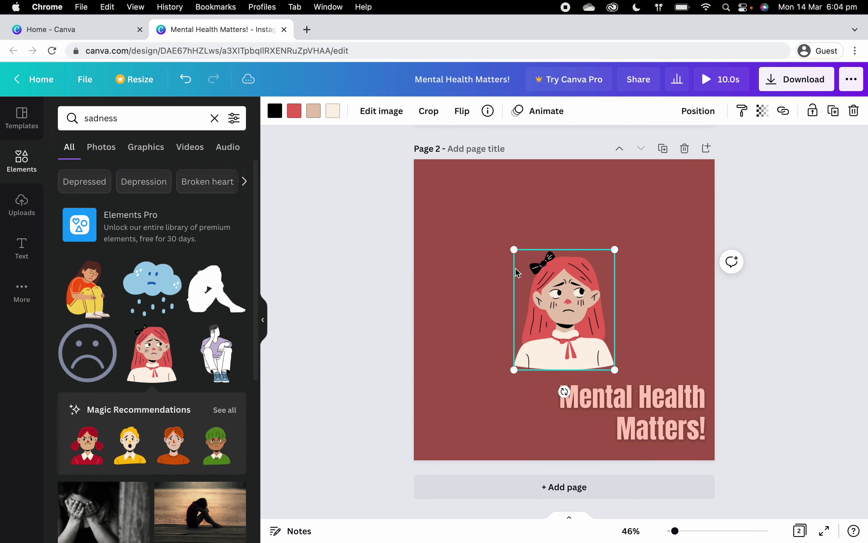
{"action": "left_click_drag", "start_coordinate": [514, 250], "coordinate": [423, 188]}
{"action": "left_click_drag", "start_coordinate": [615, 370], "coordinate": [679, 473]}
{"action": "left_click_drag", "start_coordinate": [570, 296], "coordinate": [547, 312]}
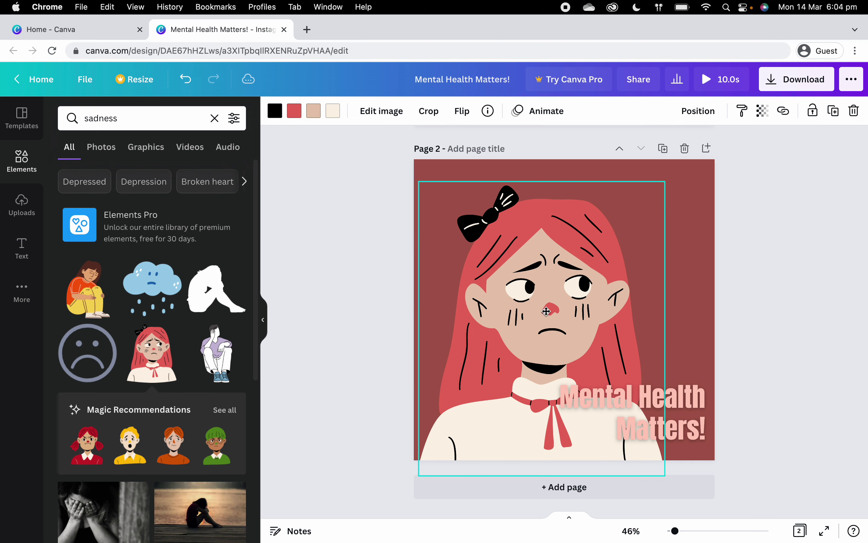
{"action": "left_click", "coordinate": [763, 360]}
Step: Rotate the 'Mental Health Matters!' title vertical and move it to the top right
{"action": "left_click", "coordinate": [691, 400]}
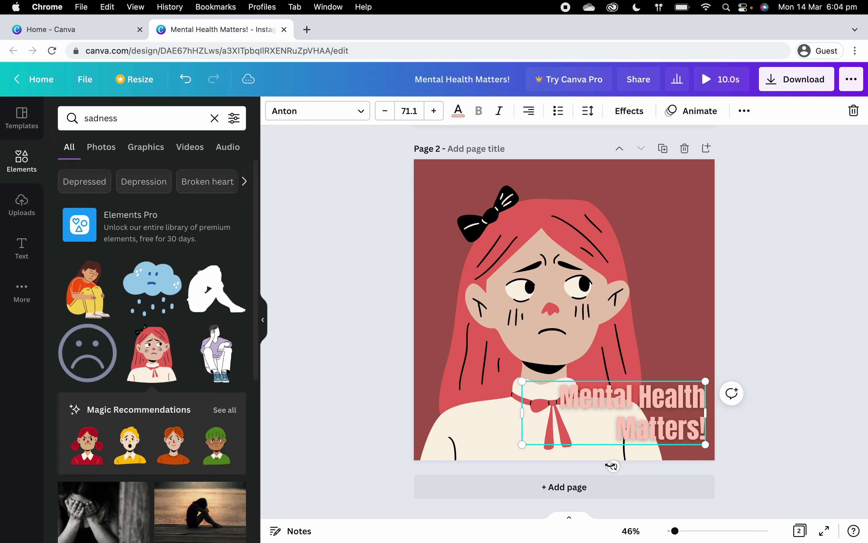
{"action": "mouse_move", "coordinate": [614, 465]}
{"action": "left_mouse_down"}
{"action": "mouse_move", "coordinate": [584, 462]}
{"action": "mouse_move", "coordinate": [554, 402]}
{"action": "mouse_move", "coordinate": [562, 414]}
{"action": "left_mouse_up"}
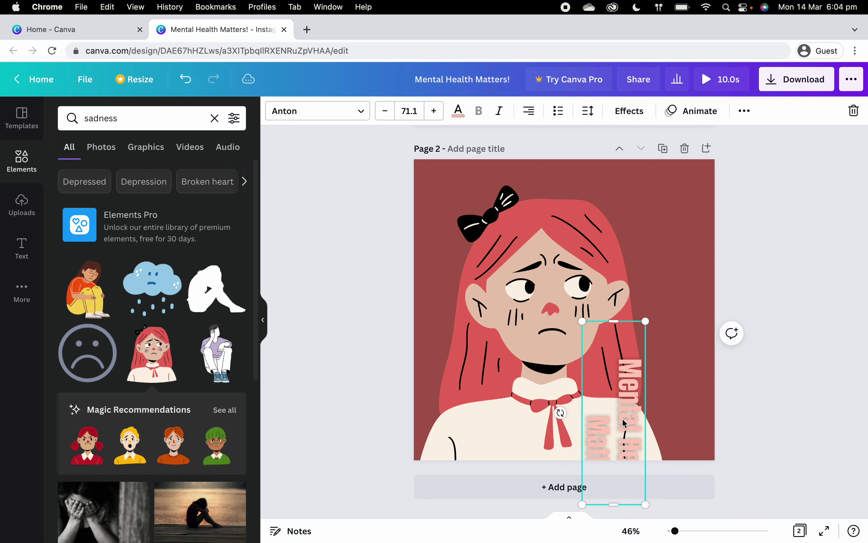
{"action": "left_click_drag", "start_coordinate": [623, 419], "coordinate": [683, 266]}
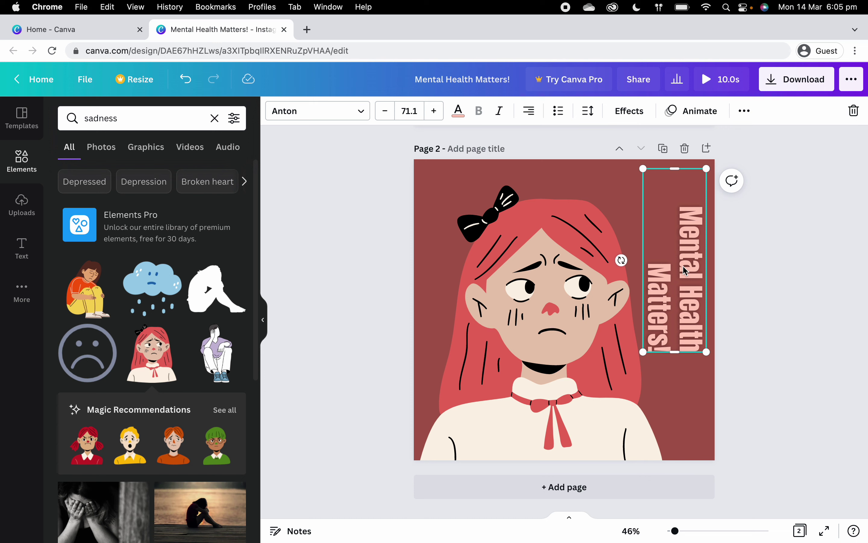
{"action": "left_click", "coordinate": [779, 328]}
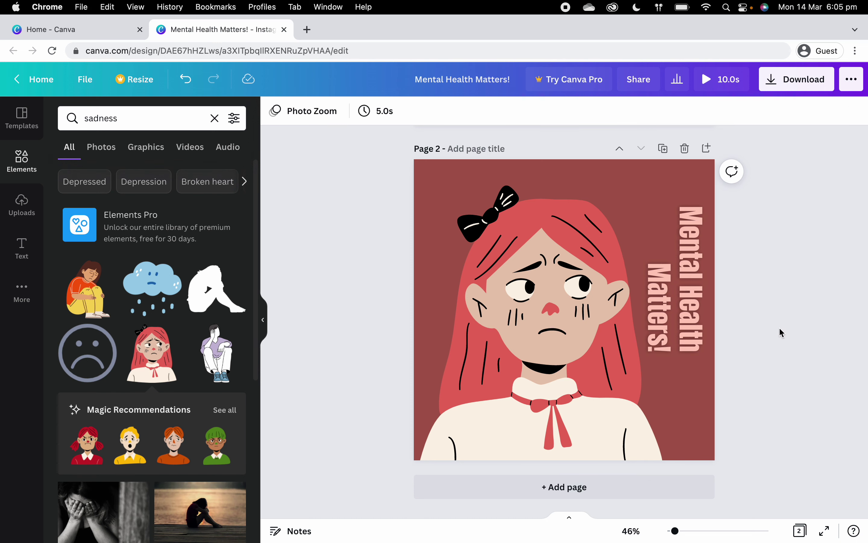
Step: Start a comment on page 2, cancel it, and return to page 1
{"action": "left_click", "coordinate": [731, 172]}
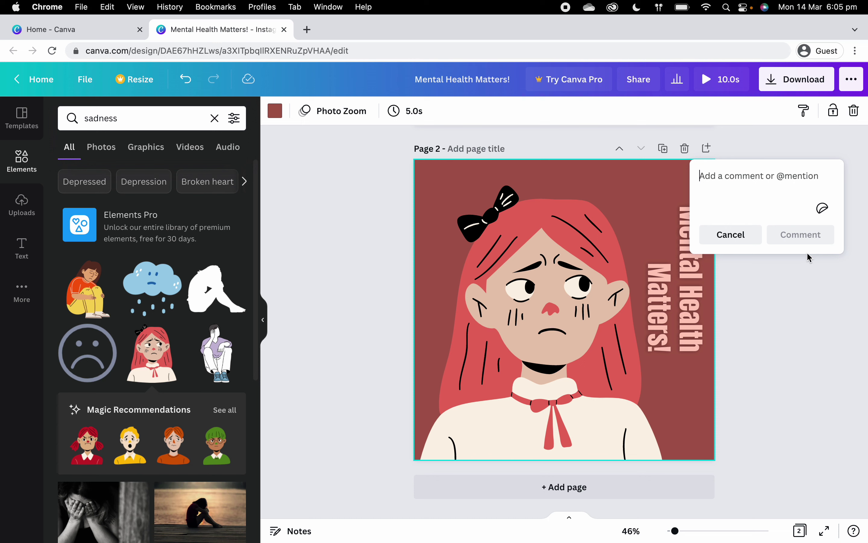
{"action": "left_click", "coordinate": [751, 239]}
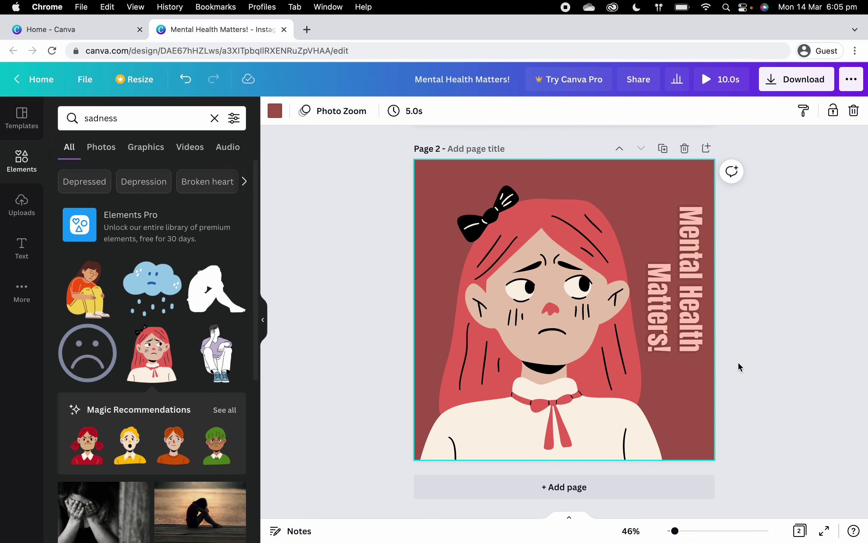
{"action": "scroll", "coordinate": [738, 361], "scroll_direction": "up", "scroll_amount": 5}
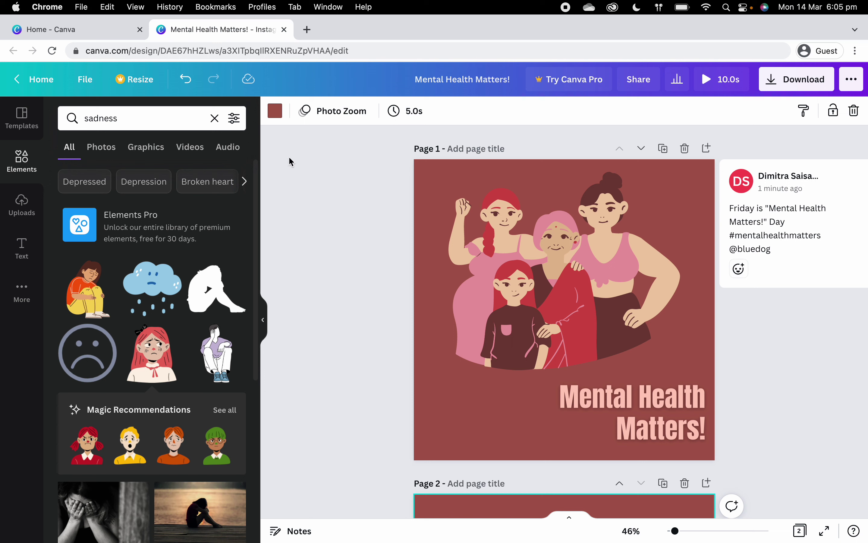
Step: Rename the design to the student's initial and surname followed by 'PDHPE Assignment'
{"action": "left_click", "coordinate": [439, 78]}
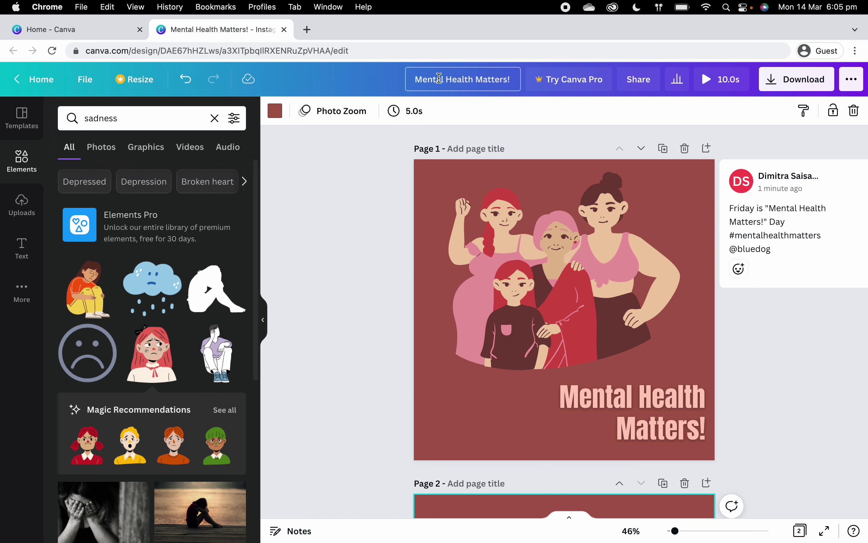
{"action": "key", "text": "super+a"}
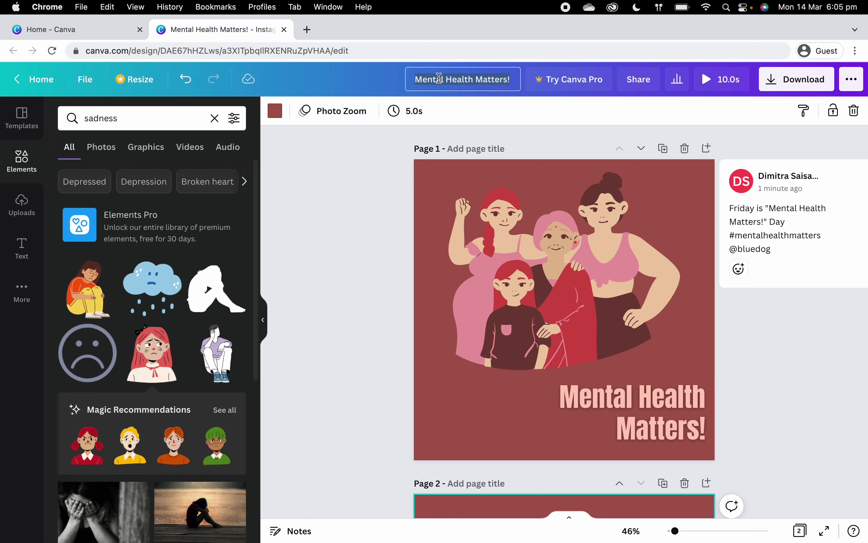
{"action": "key", "text": "BackSpace"}
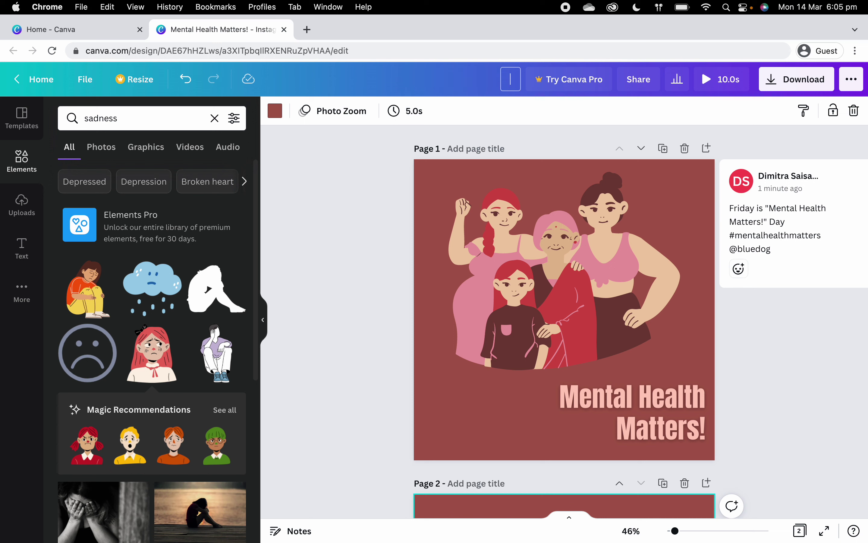
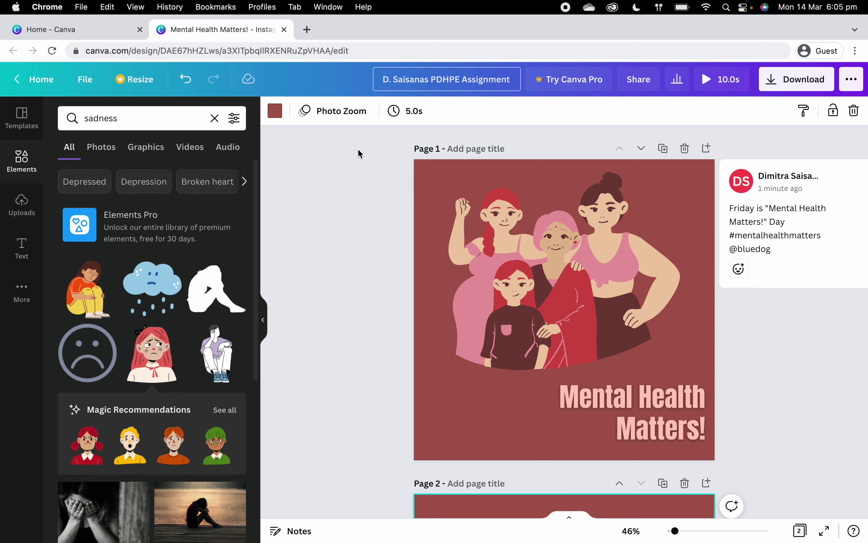
{"action": "key", "text": "Return"}
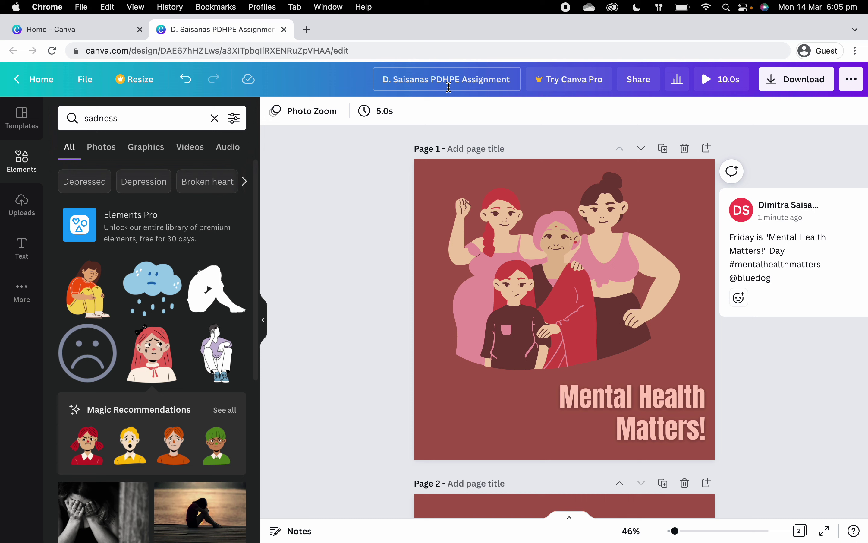
Step: Copy an edit-access share link for the design and close the Share panel
{"action": "left_click", "coordinate": [640, 81]}
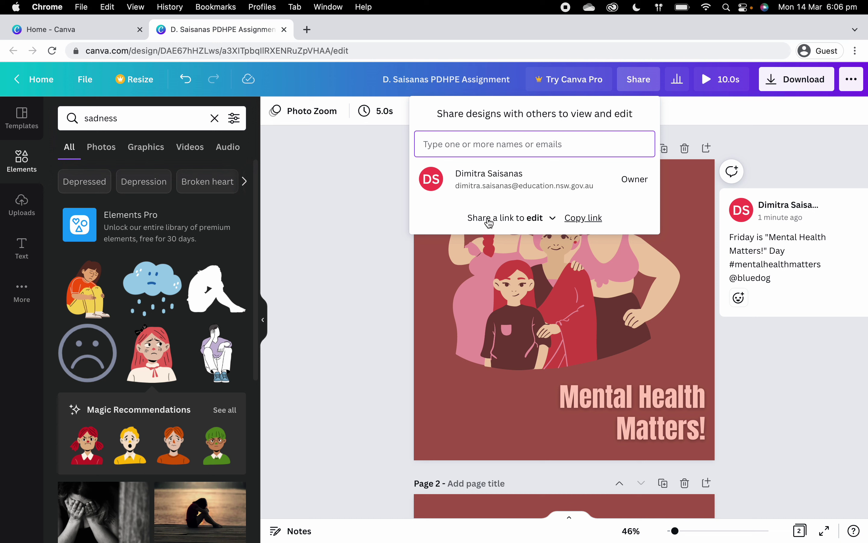
{"action": "left_click", "coordinate": [591, 220]}
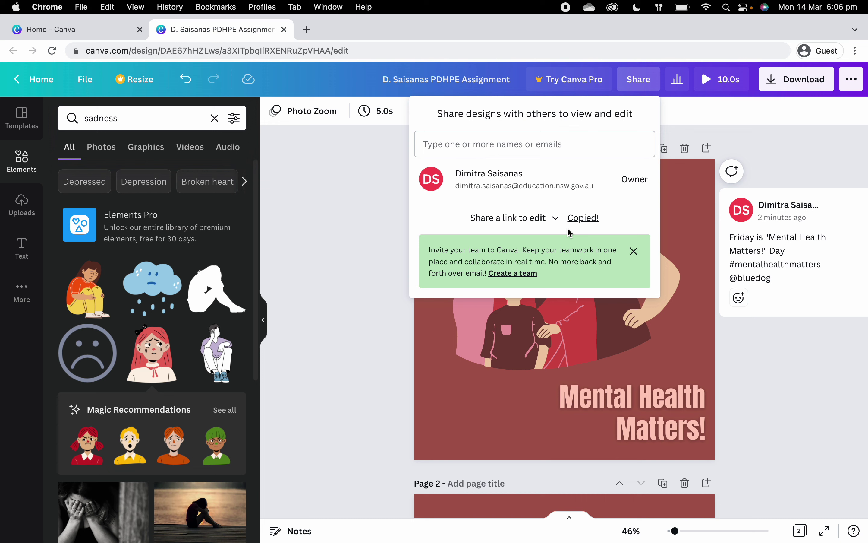
{"action": "left_click", "coordinate": [394, 217]}
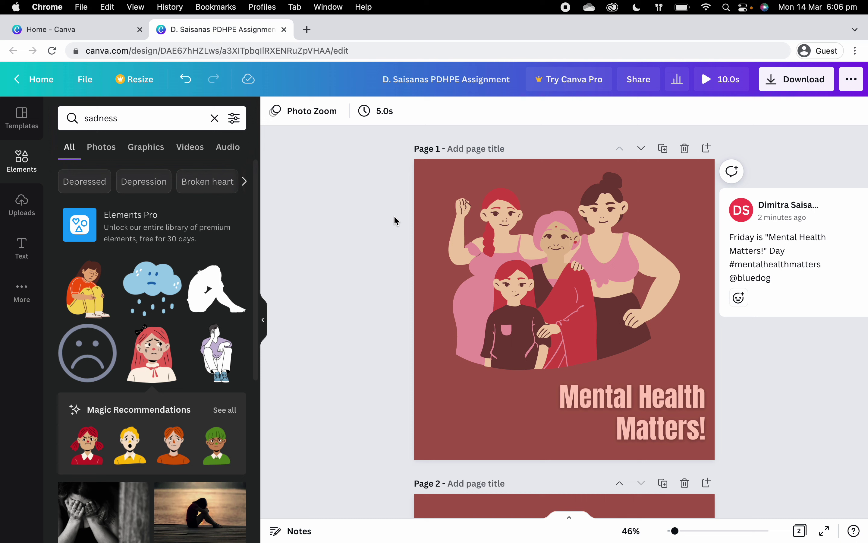
{"action": "left_click", "coordinate": [645, 89]}
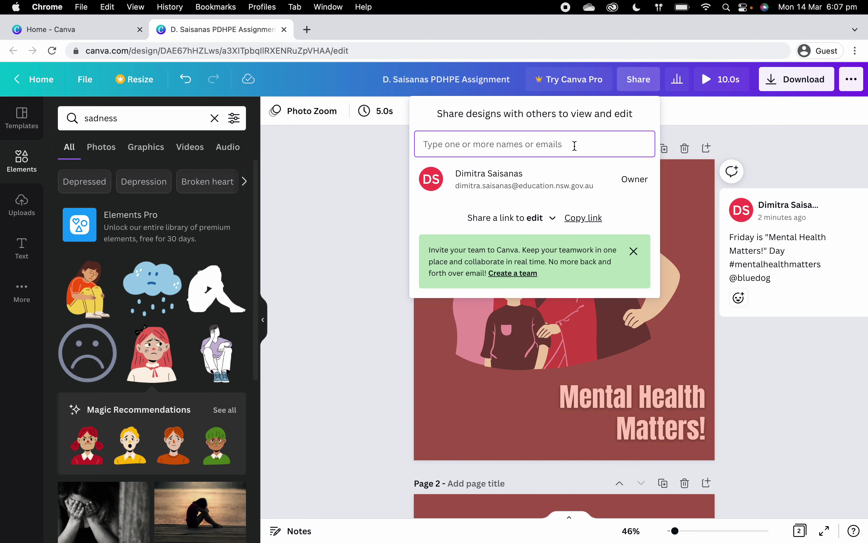
{"action": "left_click", "coordinate": [354, 209]}
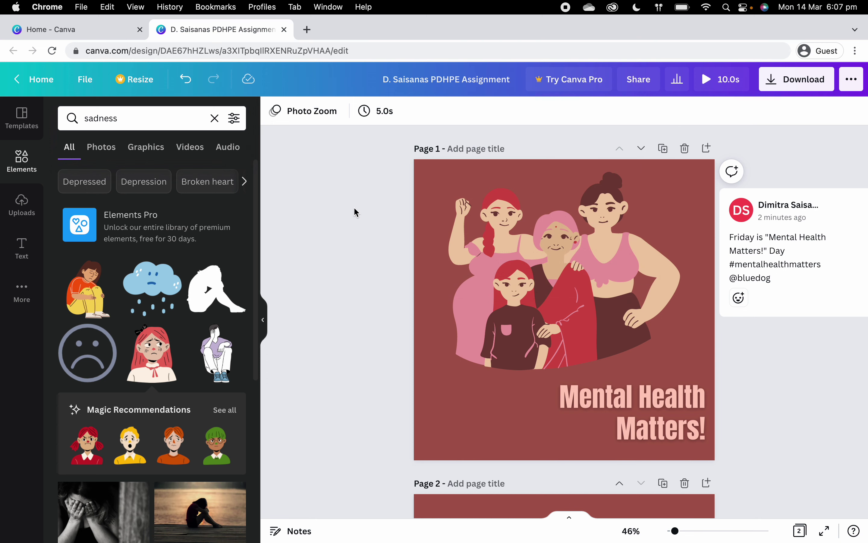